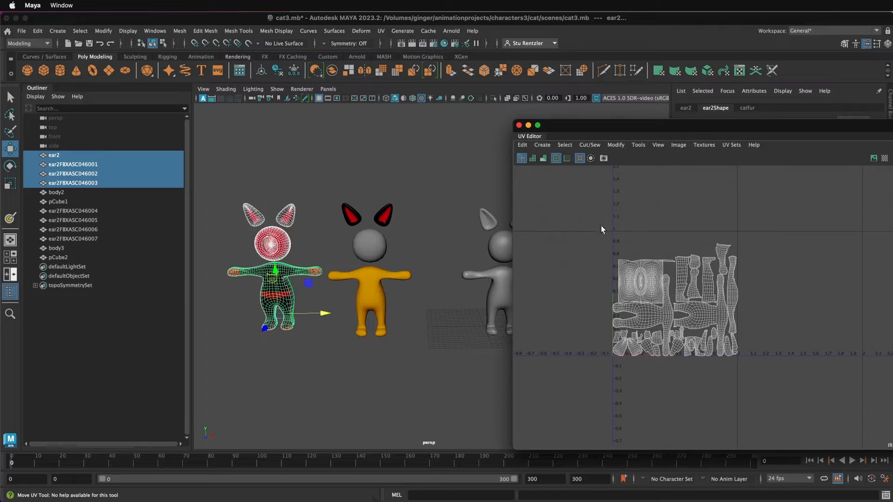
# - Examine the textured red-and-black cat's UV layout by selecting its body, head and both ears together
pyautogui.scroll(3, 677, 300)
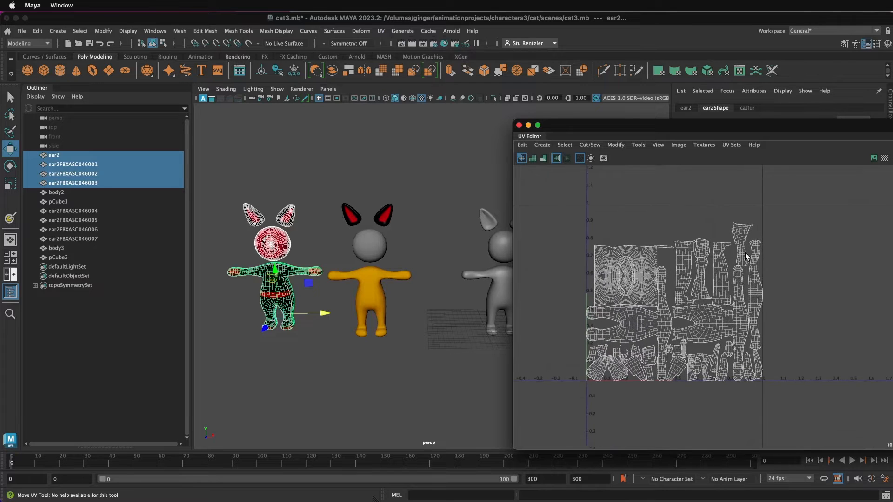
pyautogui.click(277, 364)
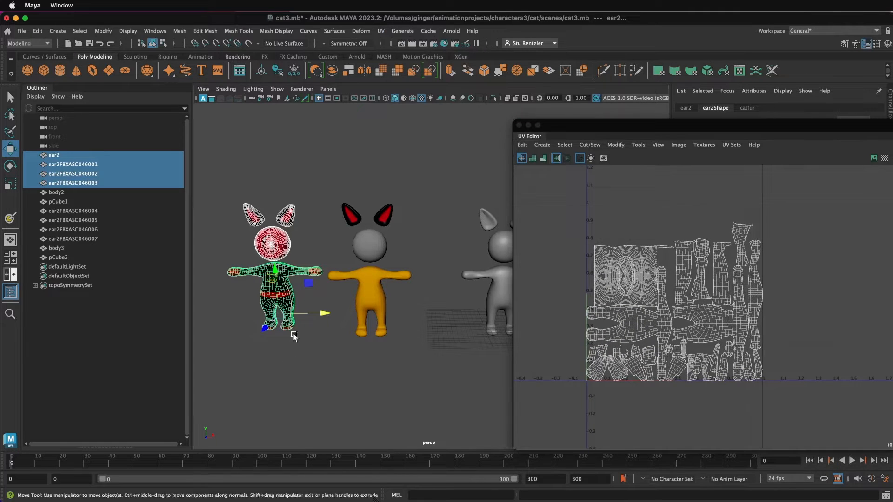
pyautogui.click(271, 254)
pyautogui.click(285, 285)
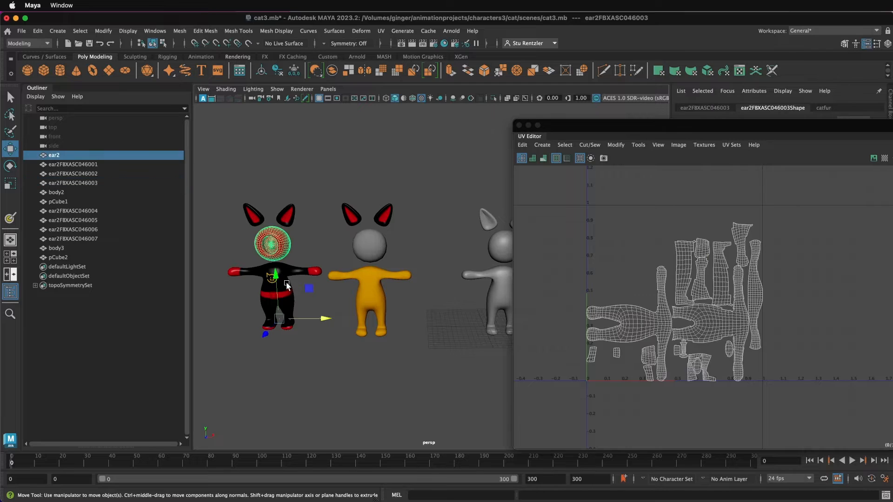
pyautogui.click(288, 218)
pyautogui.click(260, 217)
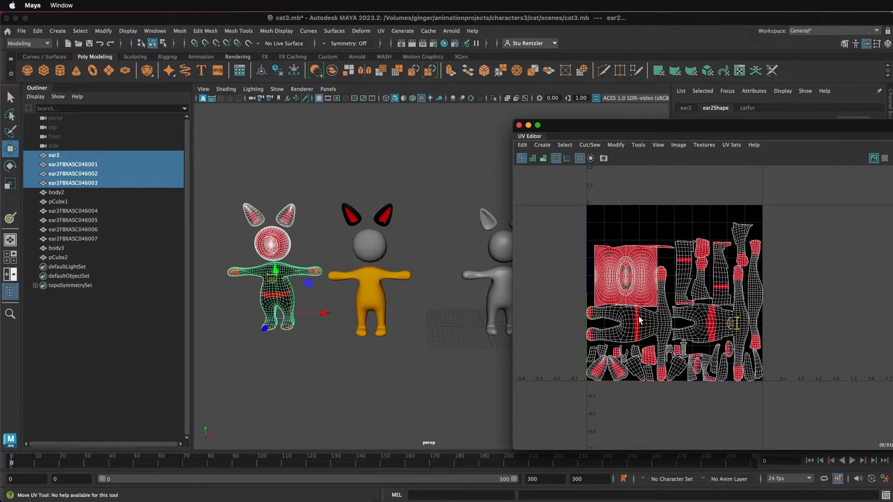
# - Apply a spherical UV projection to the untextured grey cat's head and return it to object mode
pyautogui.click(117, 108)
pyautogui.scroll(3, 500, 243)
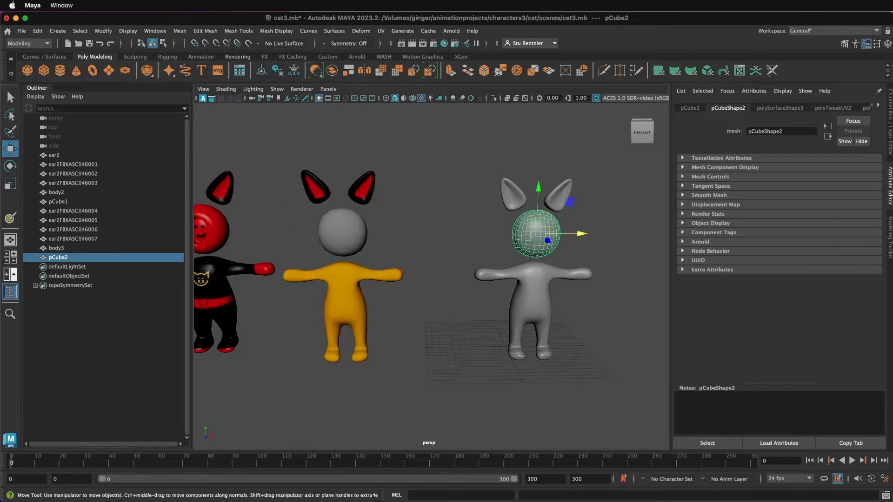
pyautogui.click(539, 286)
pyautogui.keyDown('shift'); pyautogui.click(537, 246); pyautogui.keyUp('shift')
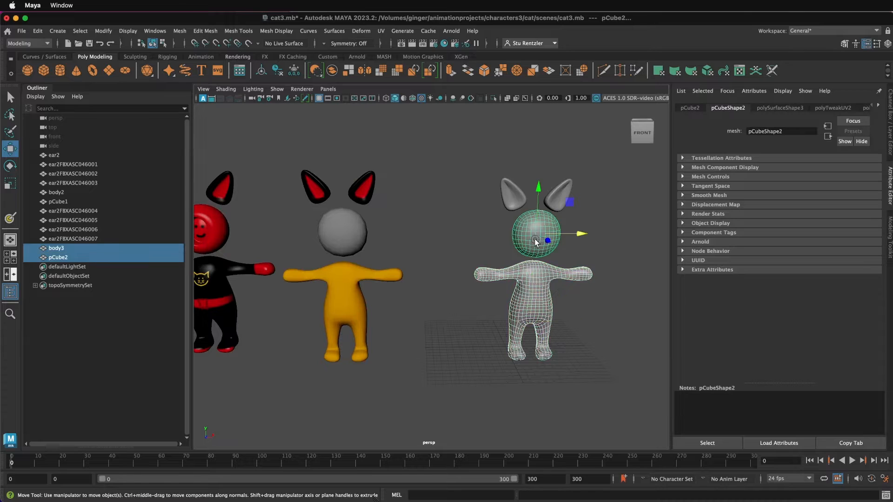
pyautogui.click(590, 334)
pyautogui.click(528, 230)
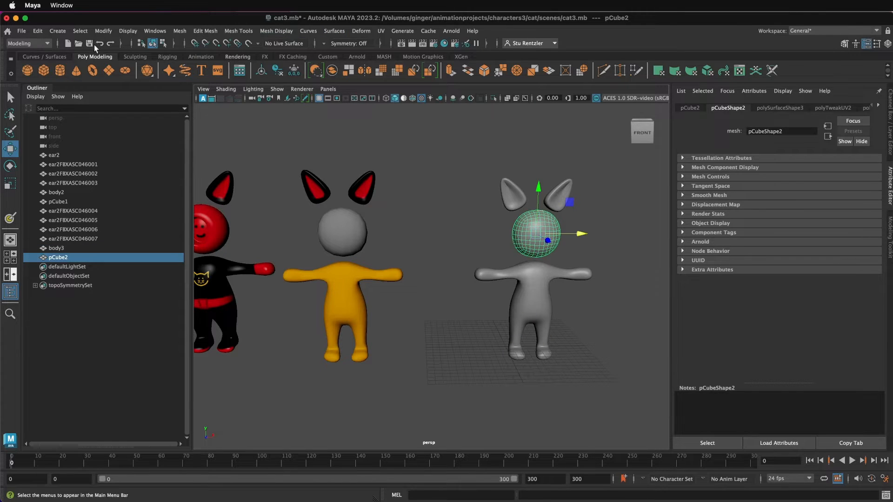
pyautogui.click(383, 31)
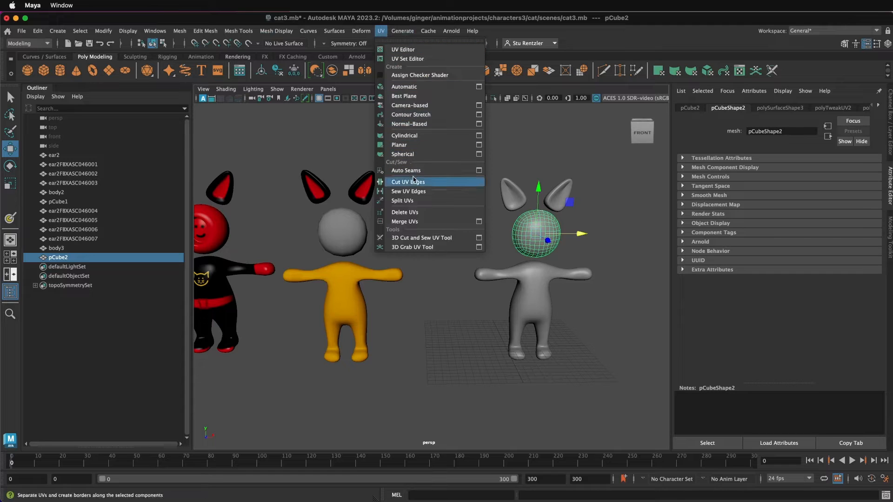
pyautogui.click(416, 154)
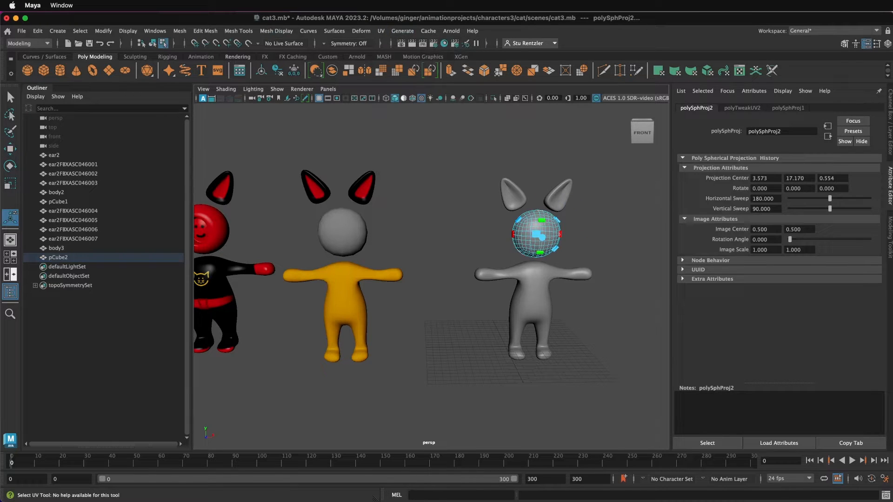
pyautogui.click(442, 436)
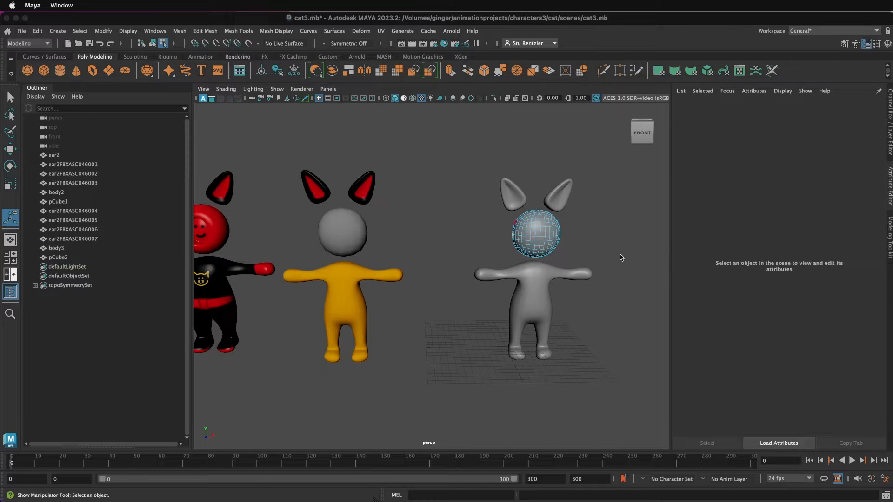
pyautogui.moveTo(528, 230); pyautogui.dragTo(575, 228, button='right')
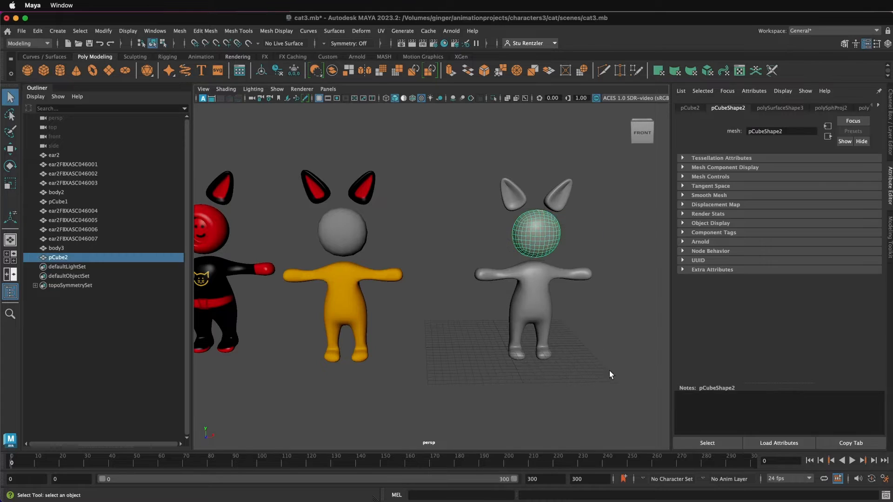
# - Lay out the UVs of the grey cat's body, head and ears together without overlap, using the Unfold3D method at 2048 packing resolution
pyautogui.moveTo(611, 375); pyautogui.dragTo(457, 143)
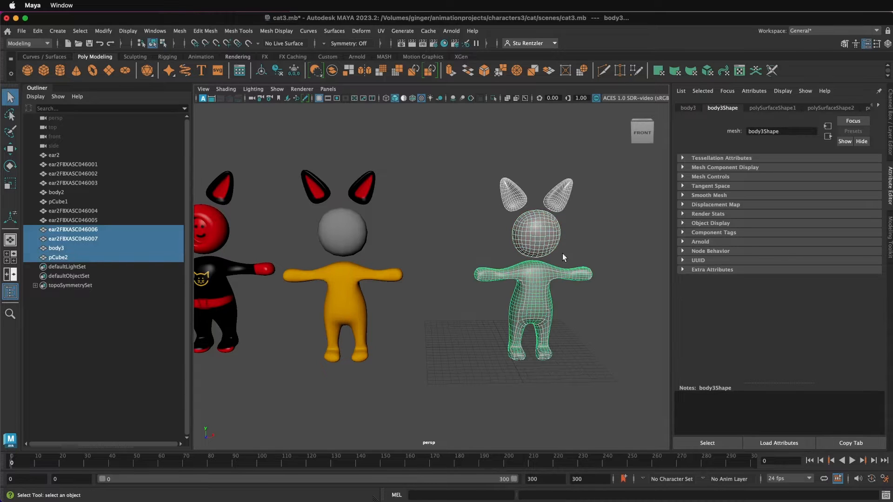
pyautogui.moveTo(892, 184); pyautogui.dragTo(368, 139)
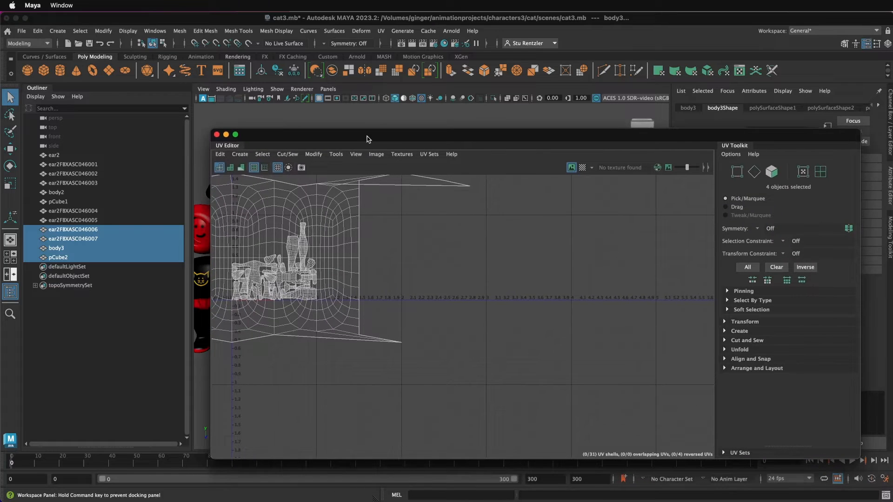
pyautogui.click(312, 156)
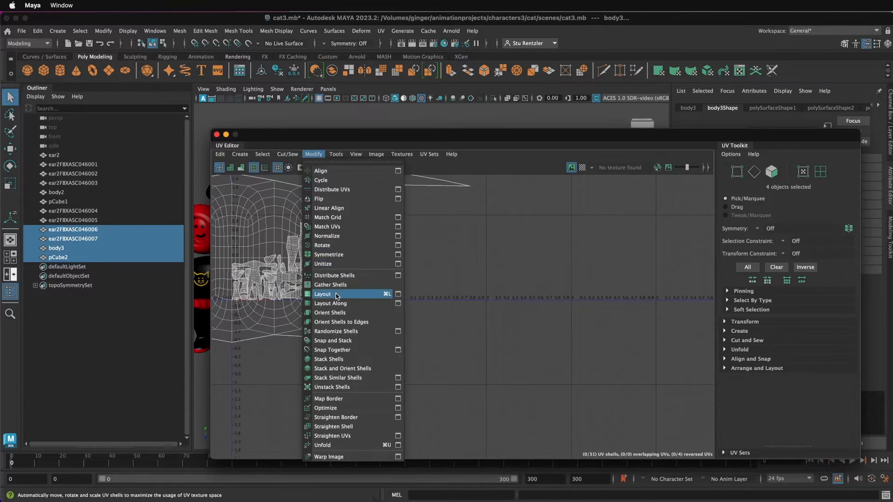
pyautogui.click(398, 294)
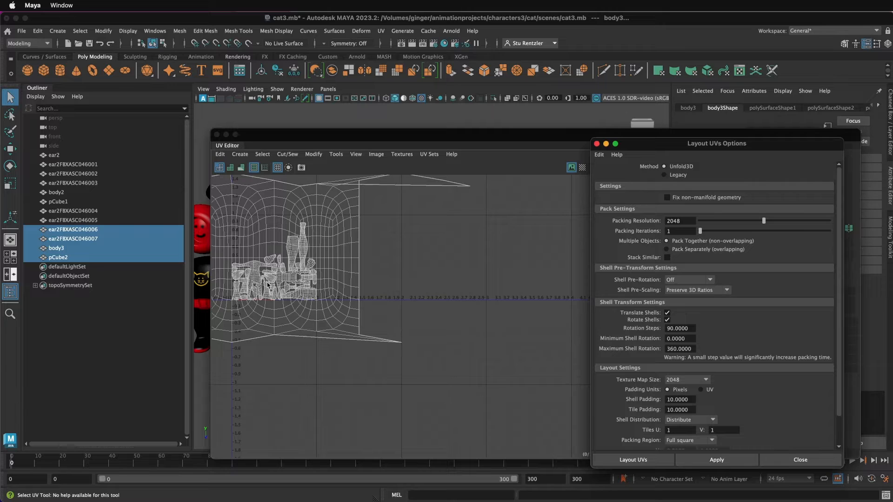
pyautogui.click(713, 459)
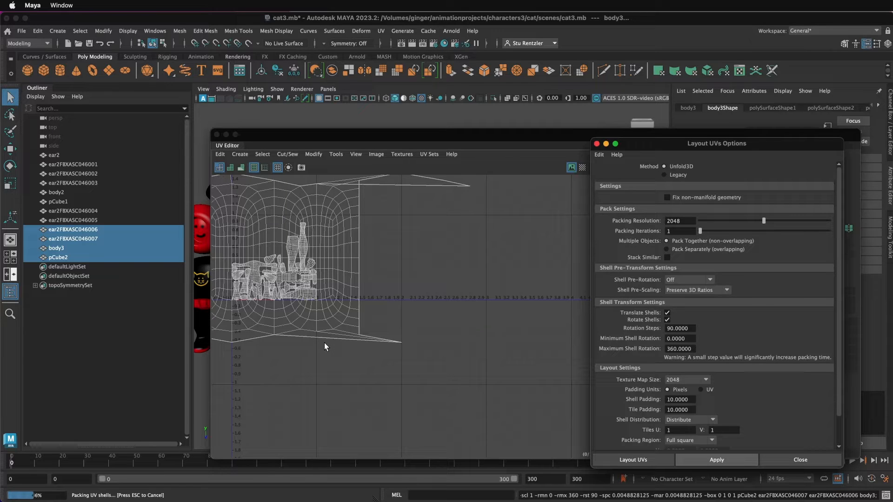
pyautogui.moveTo(283, 137); pyautogui.dragTo(540, 160)
pyautogui.scroll(8, 442, 272)
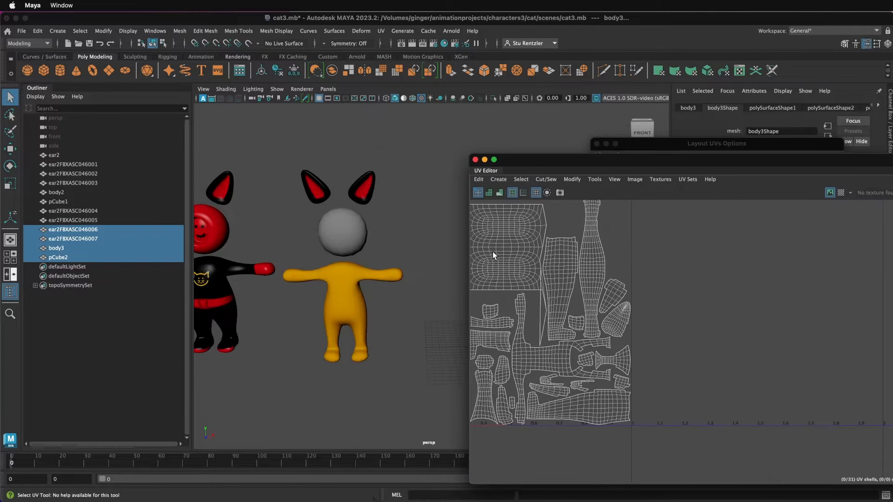
# - Nudge the head's UV shell slightly upward in the UV layout and return the cat to object mode
pyautogui.keyDown('alt'); pyautogui.moveTo(514, 297); pyautogui.dragTo(619, 315, button='middle'); pyautogui.keyUp('alt')
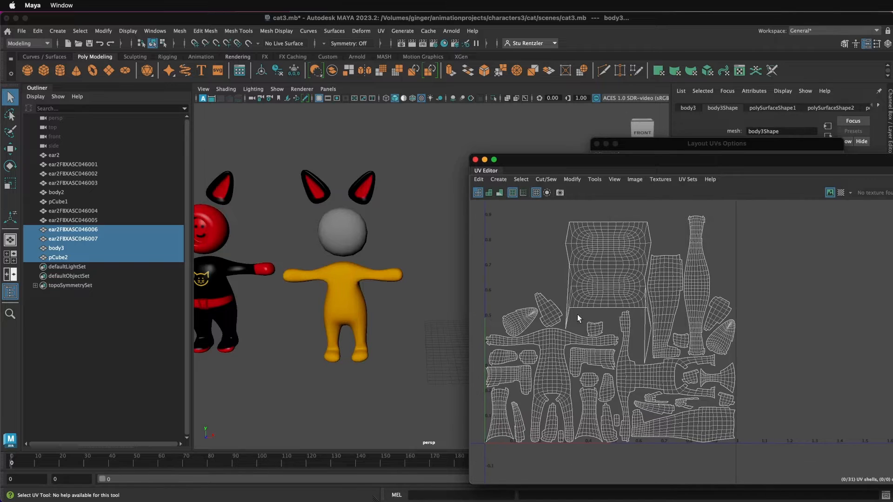
pyautogui.rightClick(606, 266)
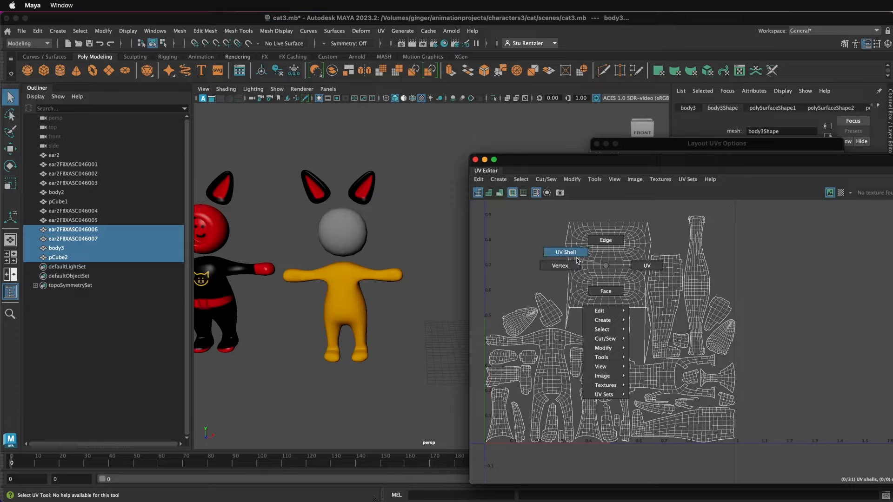
pyautogui.click(566, 252)
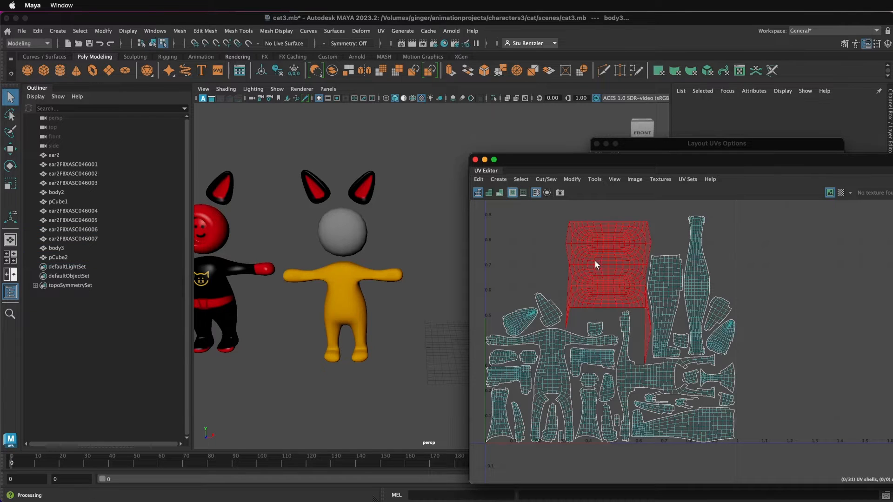
pyautogui.click(602, 267)
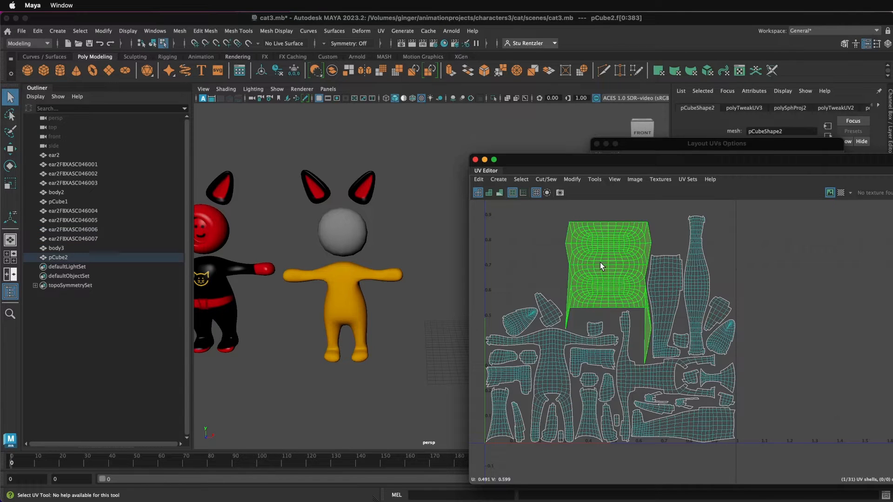
pyautogui.press('w')
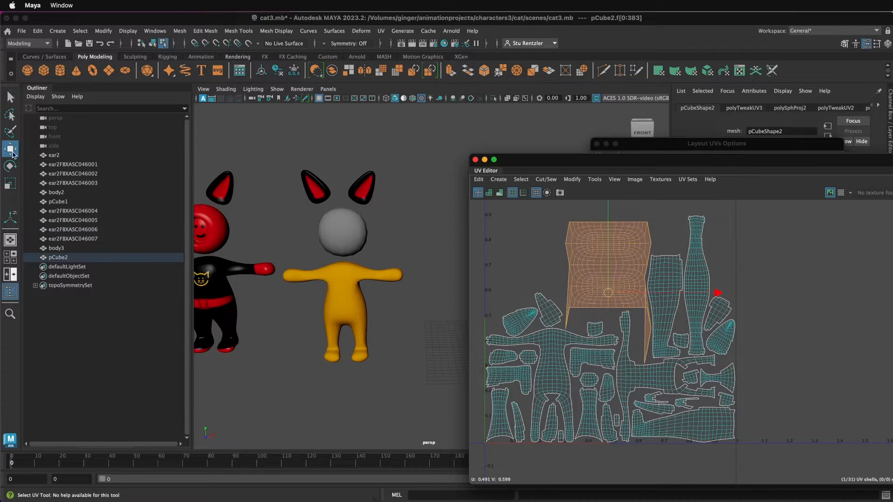
pyautogui.moveTo(610, 292); pyautogui.dragTo(608, 286)
pyautogui.moveTo(511, 160); pyautogui.dragTo(613, 179)
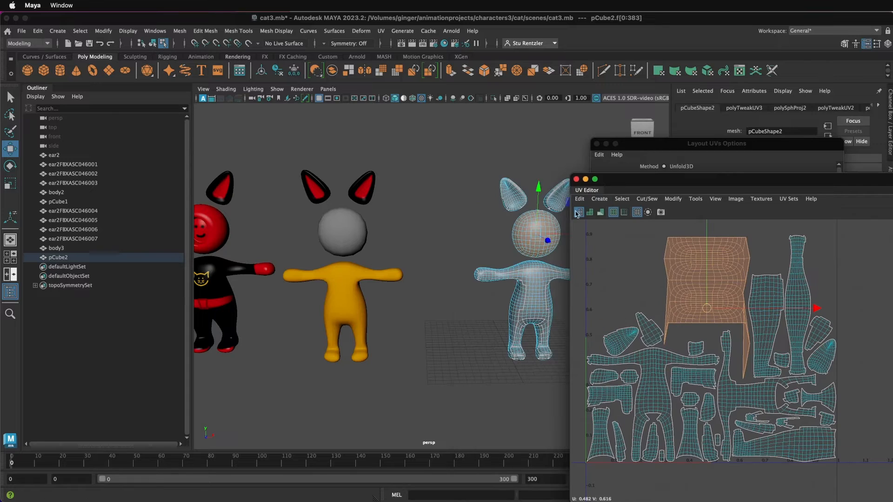
pyautogui.rightClick(529, 238)
pyautogui.click(564, 223)
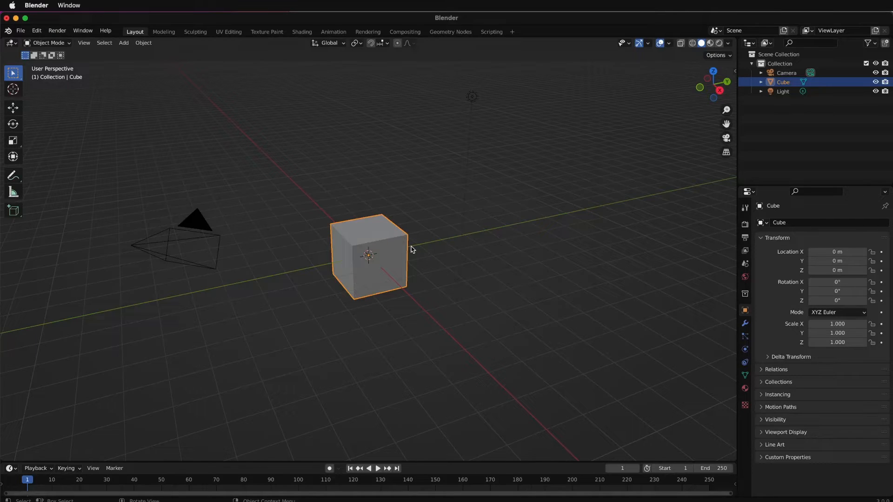
# - Switch to Blender, delete the default cube and import the grey cat model
pyautogui.press('x')
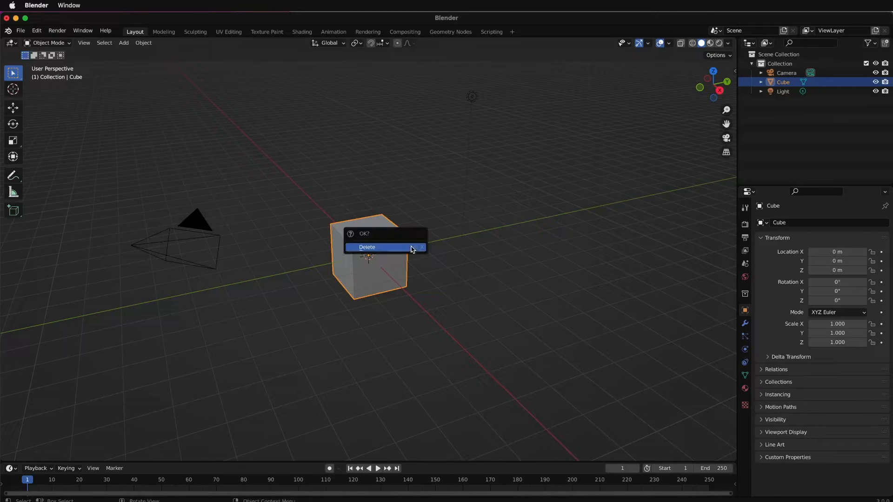
pyautogui.click(412, 249)
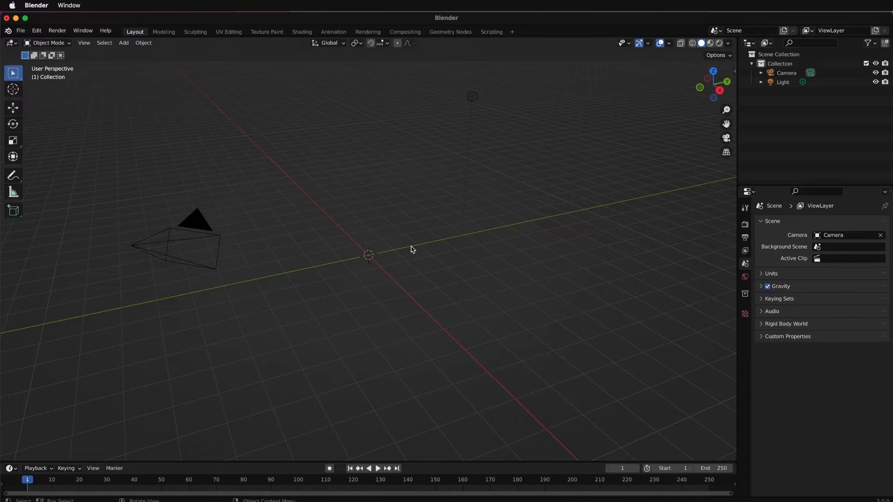
pyautogui.click(20, 30)
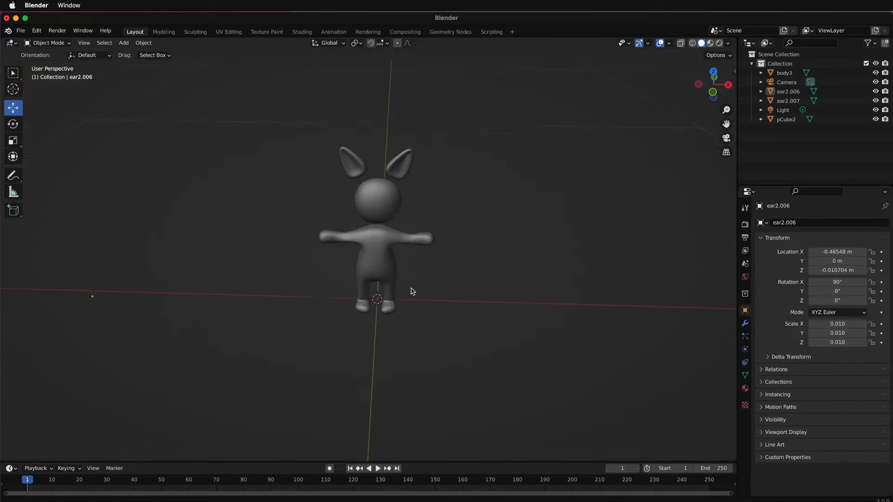
# - Assign an Image Texture to the base color of the body's blinn1 material
pyautogui.scroll(4, 414, 293)
pyautogui.scroll(-2, 416, 293)
pyautogui.click(401, 278)
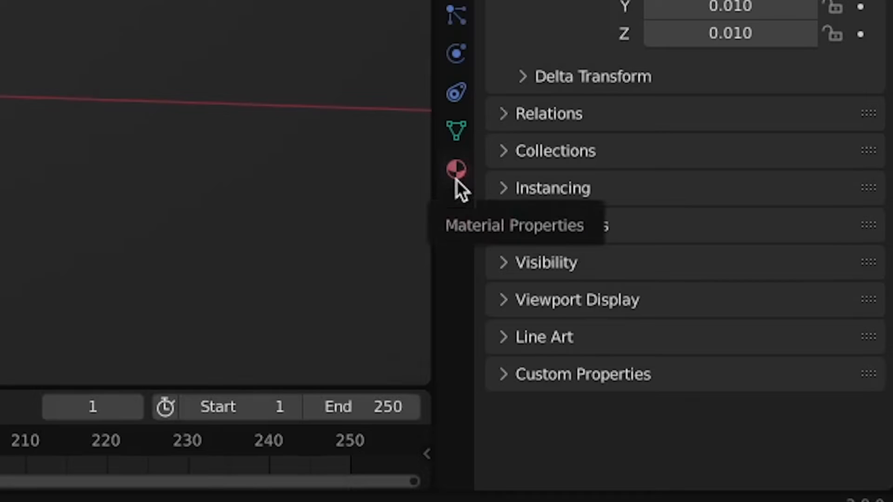
pyautogui.click(456, 176)
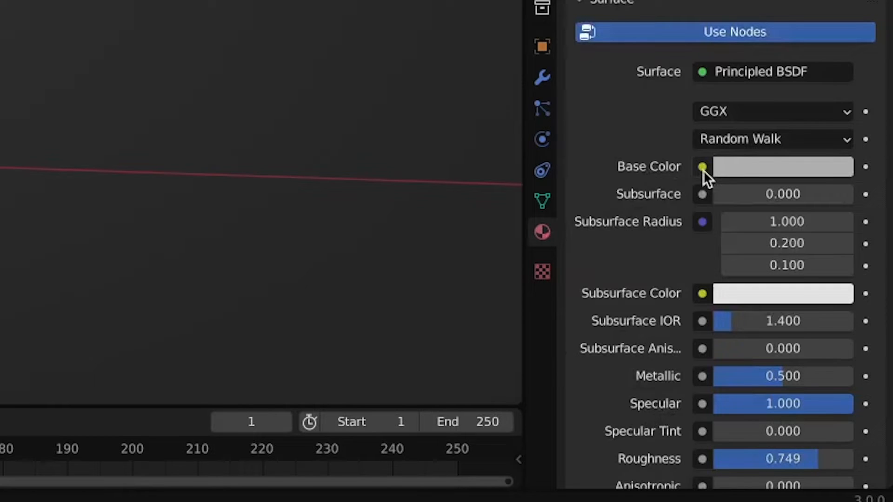
pyautogui.click(702, 167)
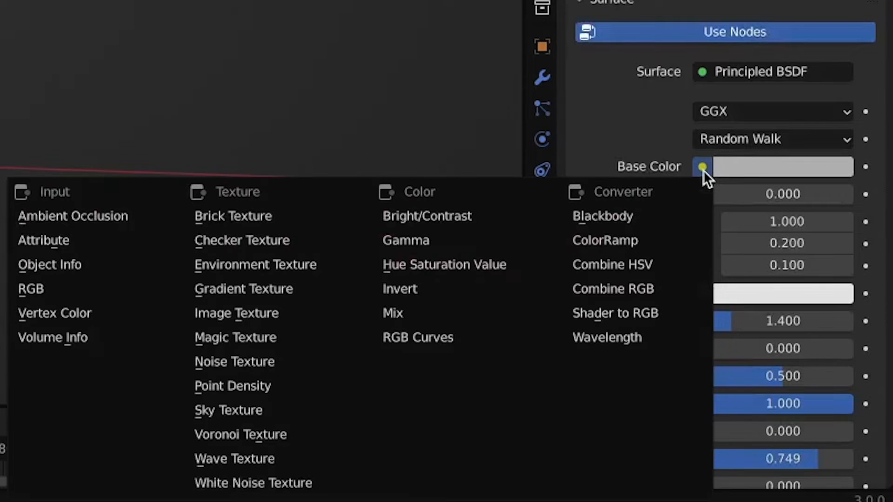
pyautogui.click(254, 311)
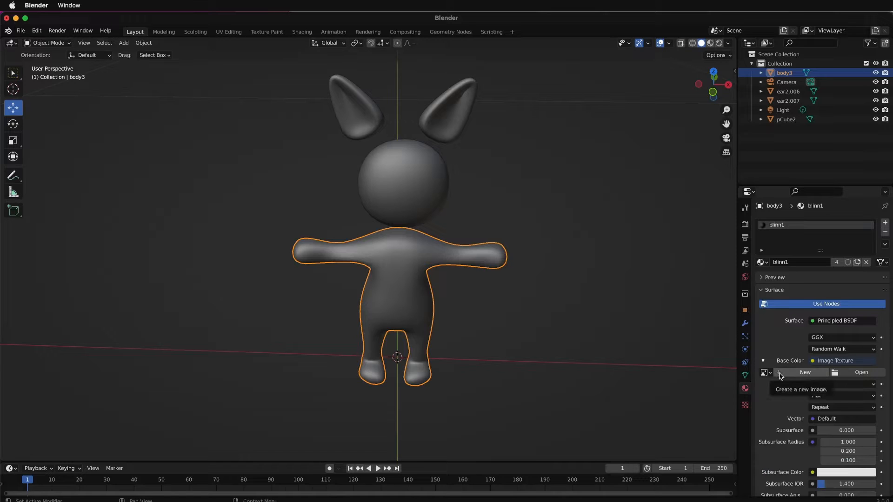
# - Create a new blank image named critterfurt, 2048 x 2048 px with alpha, for the base color texture
pyautogui.click(795, 375)
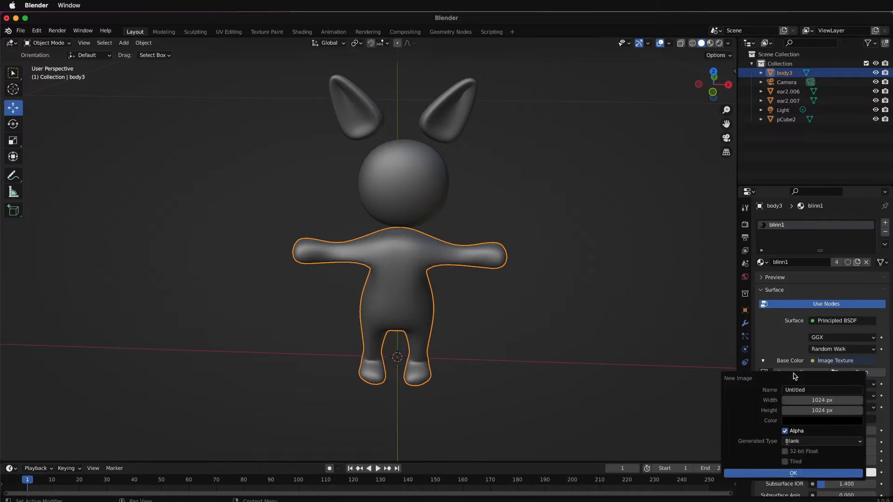
pyautogui.click(812, 390)
pyautogui.write('critterfurt')
pyautogui.press('Return')
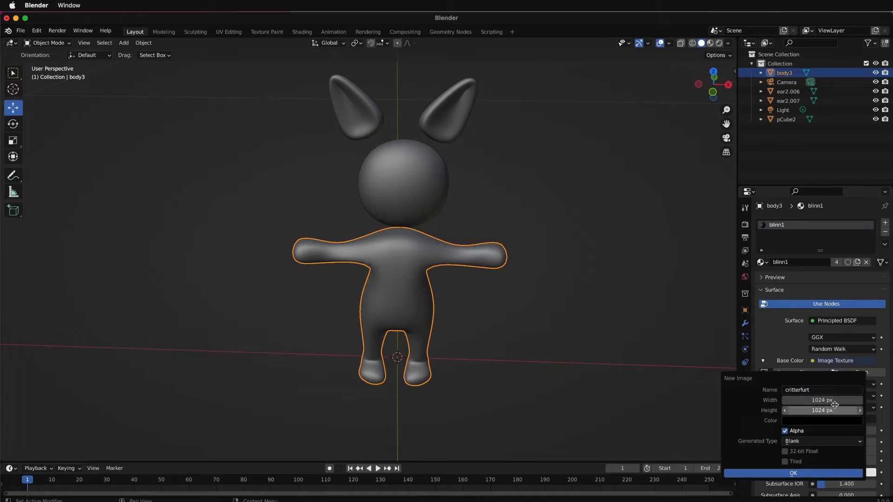
pyautogui.click(834, 402)
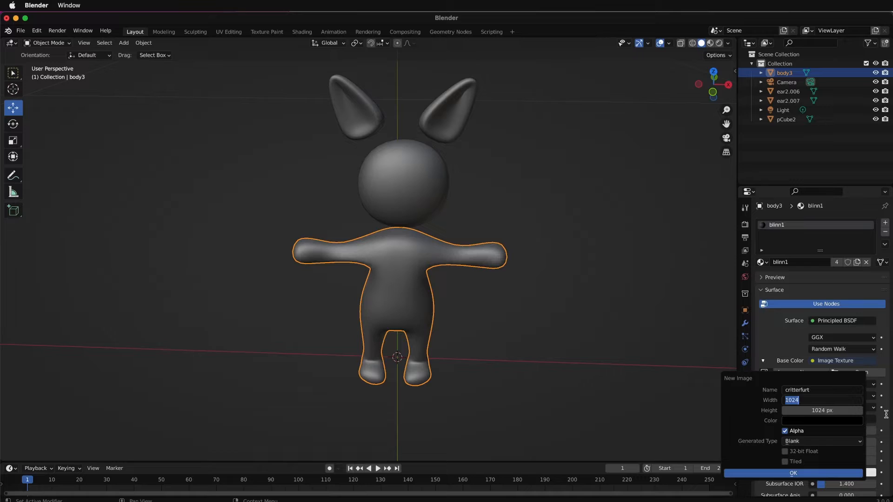
pyautogui.write('2048')
pyautogui.press('Tab')
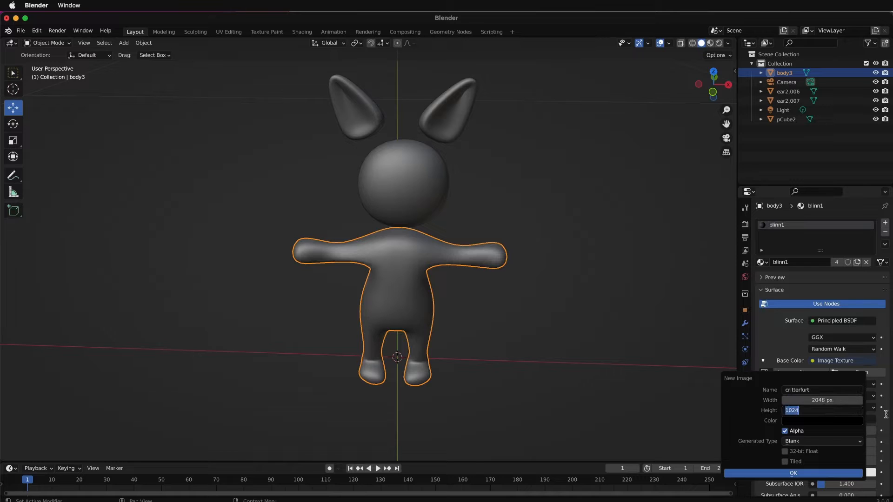
pyautogui.write('2048')
pyautogui.press('Return')
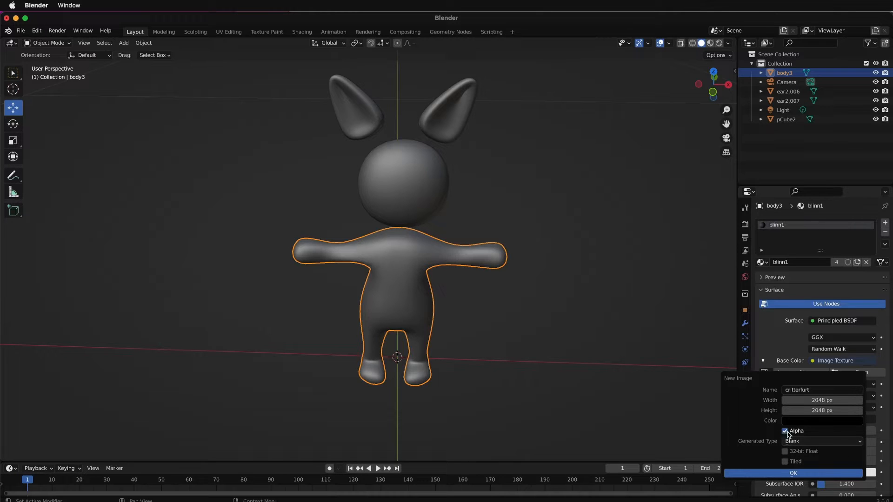
pyautogui.click(796, 474)
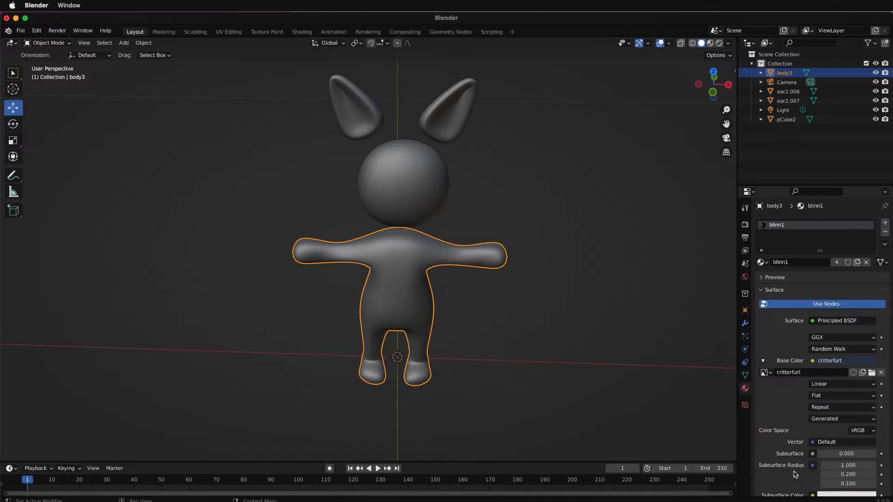
# - Switch to texture painting and fill the cat's whole body with bright purple using the Fill tool
pyautogui.click(261, 32)
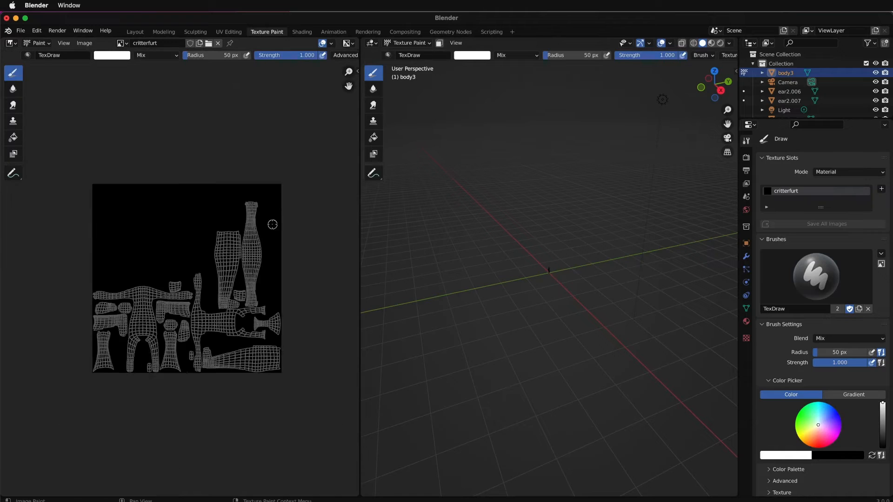
pyautogui.scroll(-1, 273, 225)
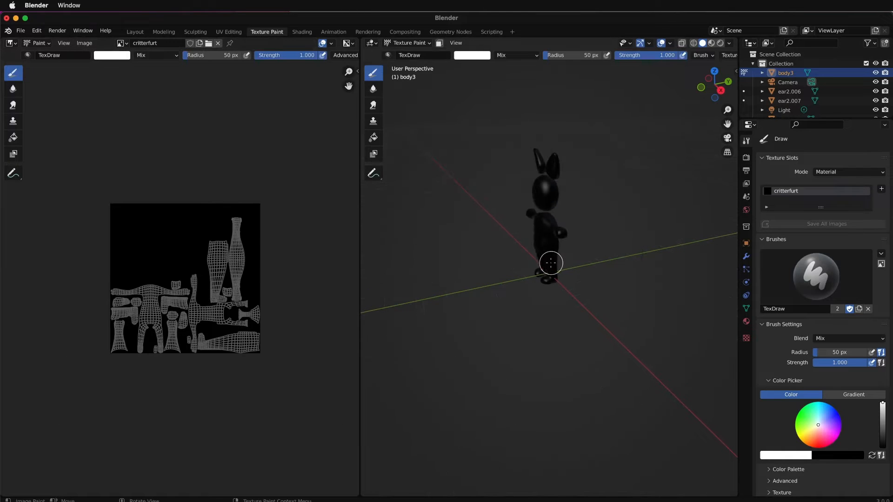
pyautogui.moveTo(553, 263); pyautogui.dragTo(622, 262, button='middle')
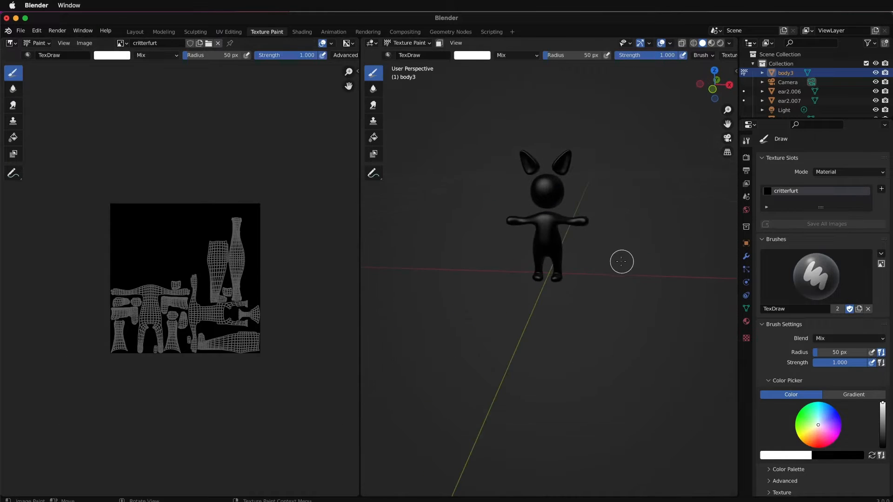
pyautogui.scroll(3, 596, 260)
pyautogui.scroll(-2, 586, 280)
pyautogui.scroll(3, 576, 307)
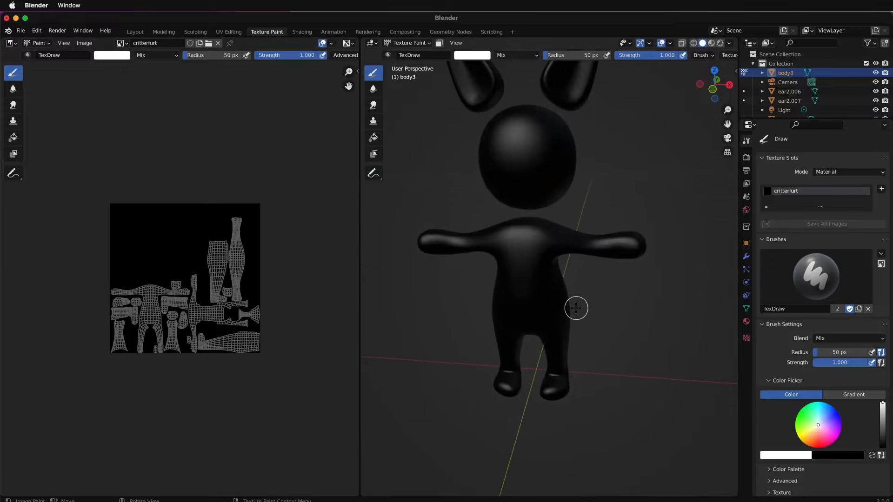
pyautogui.click(373, 138)
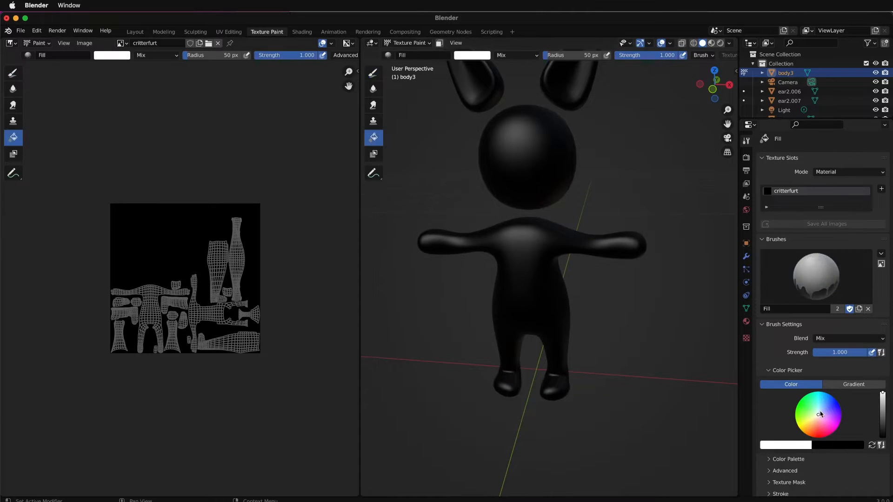
pyautogui.moveTo(821, 414)
pyautogui.mouseDown()
pyautogui.moveTo(835, 430)
pyautogui.moveTo(841, 422)
pyautogui.mouseUp()
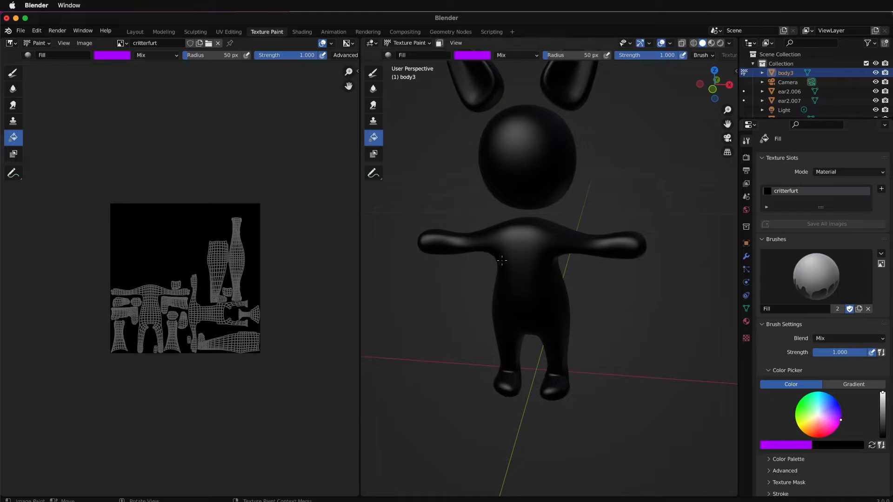
pyautogui.click(520, 268)
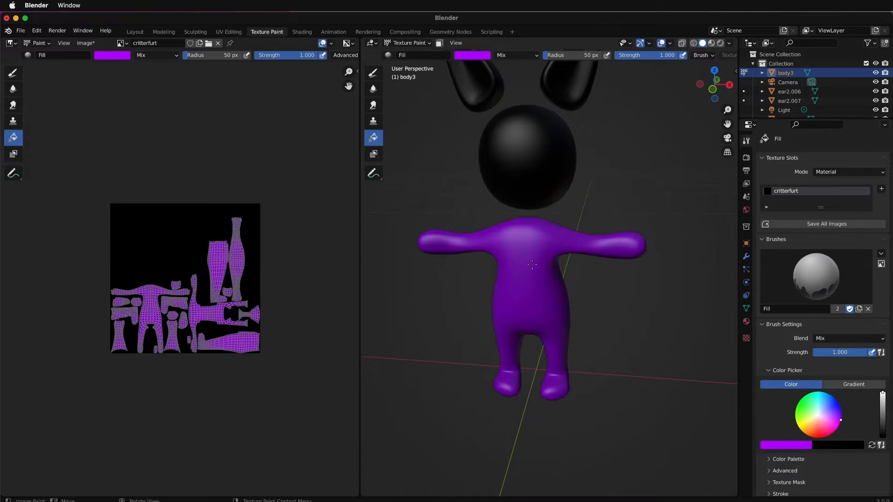
# - Paint a white oval on the front of the torso using the Draw brush with a 58 px radius and strength 1.000
pyautogui.click(373, 73)
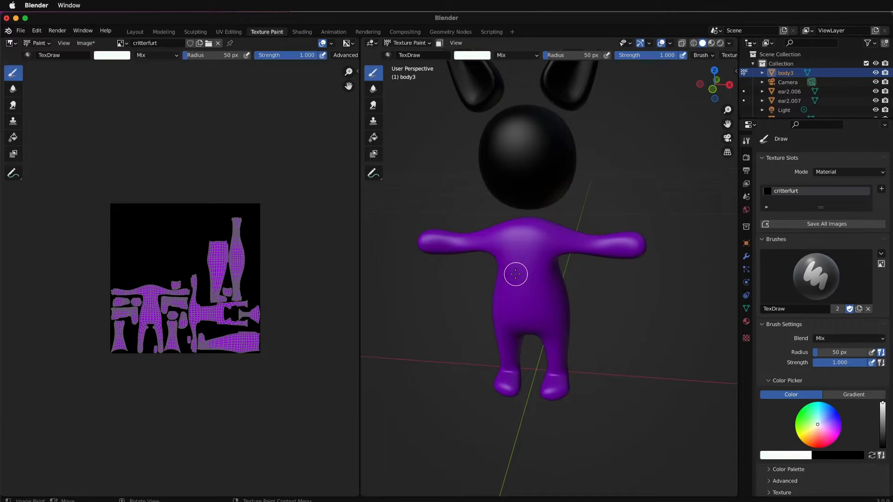
pyautogui.press('f')
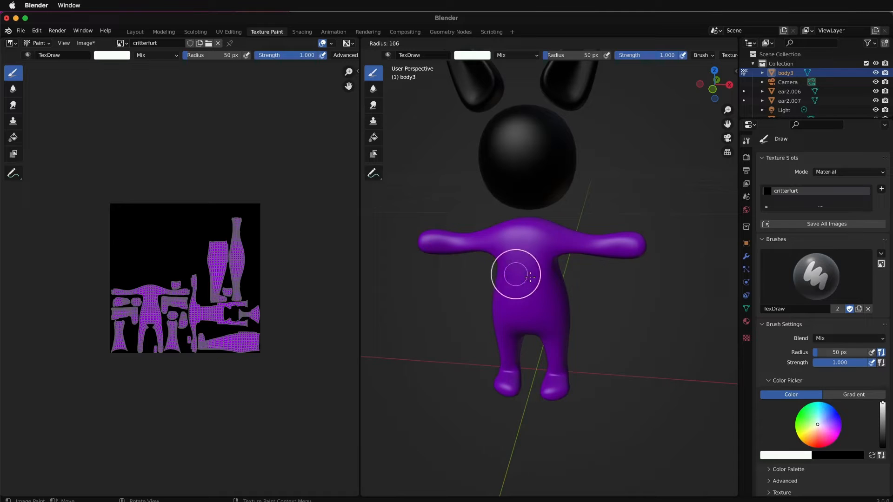
pyautogui.click(522, 278)
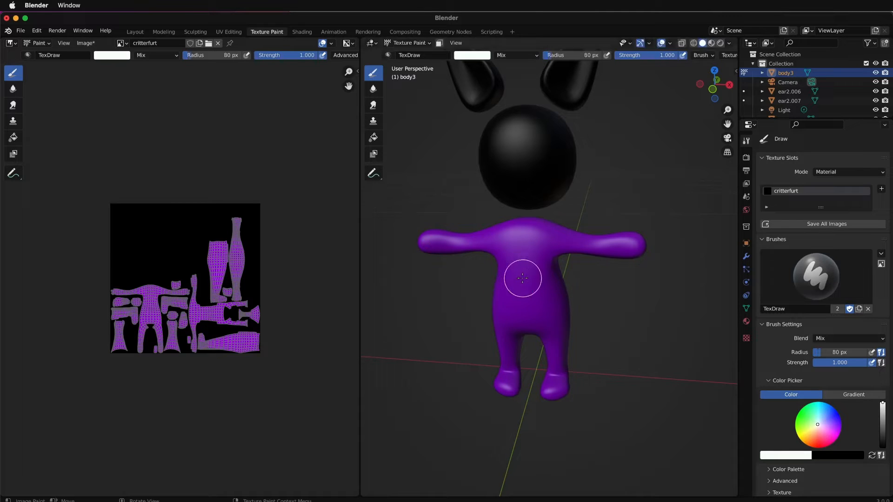
pyautogui.hotkey('shift', 'f')
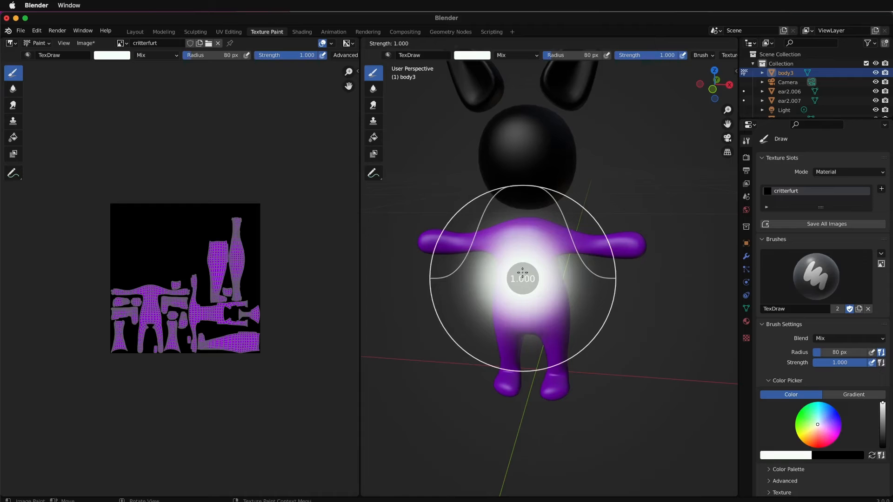
pyautogui.click(533, 245)
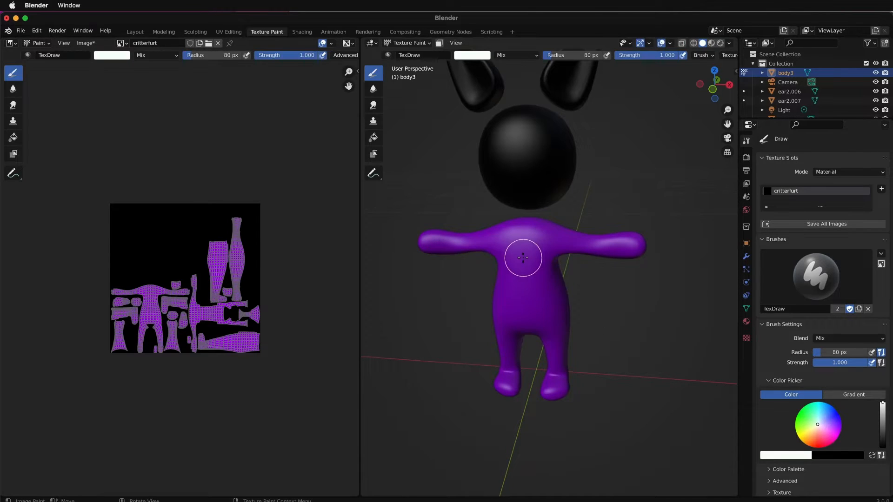
pyautogui.press('f')
pyautogui.click(540, 261)
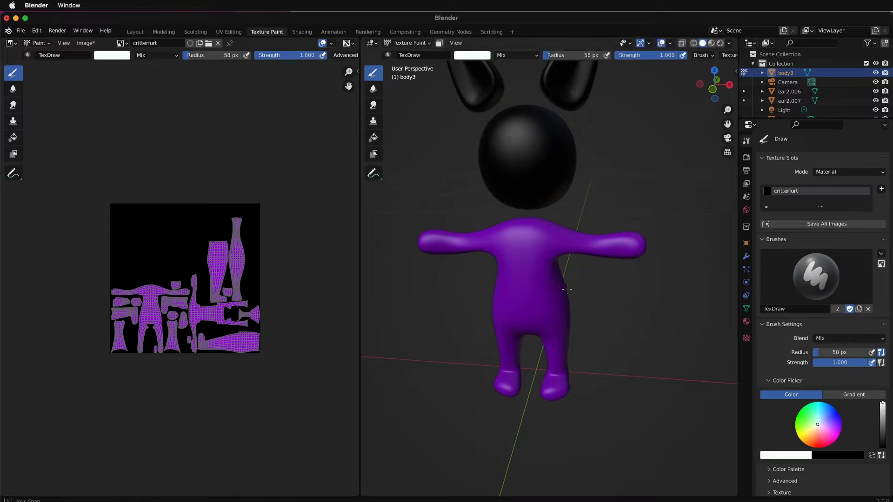
pyautogui.moveTo(550, 284)
pyautogui.mouseDown(button='middle')
pyautogui.moveTo(583, 280)
pyautogui.moveTo(565, 280)
pyautogui.mouseUp(button='middle')
pyautogui.moveTo(579, 276)
pyautogui.mouseDown(button='middle')
pyautogui.moveTo(587, 277)
pyautogui.moveTo(570, 277)
pyautogui.moveTo(586, 279)
pyautogui.mouseUp(button='middle')
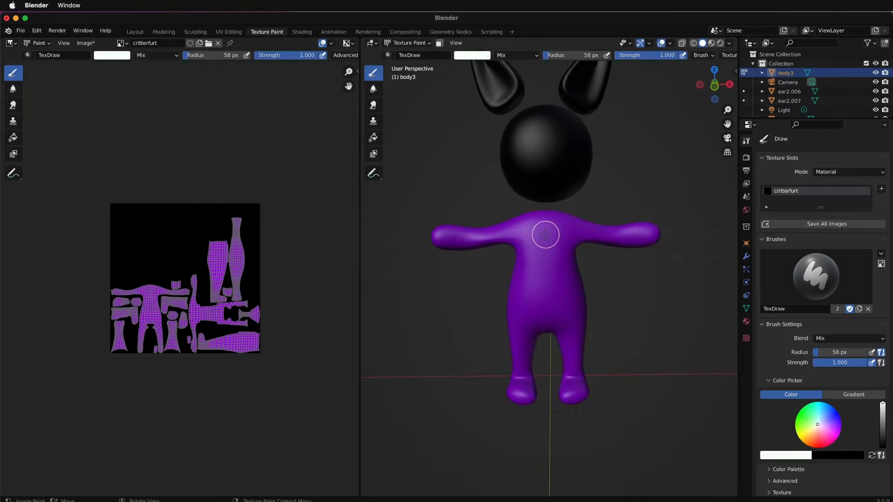
pyautogui.moveTo(543, 235)
pyautogui.mouseDown()
pyautogui.moveTo(550, 293)
pyautogui.moveTo(546, 235)
pyautogui.moveTo(535, 268)
pyautogui.moveTo(548, 295)
pyautogui.moveTo(559, 257)
pyautogui.moveTo(549, 230)
pyautogui.moveTo(535, 234)
pyautogui.moveTo(530, 270)
pyautogui.moveTo(540, 291)
pyautogui.moveTo(552, 289)
pyautogui.moveTo(560, 269)
pyautogui.moveTo(541, 234)
pyautogui.mouseUp()
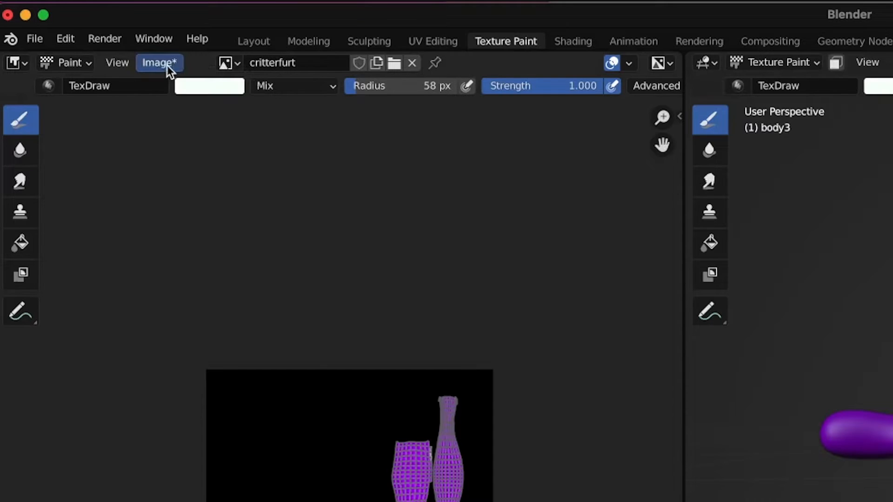
# - Save the painted texture as critterfurt.png in RGB PNG format
pyautogui.click(87, 45)
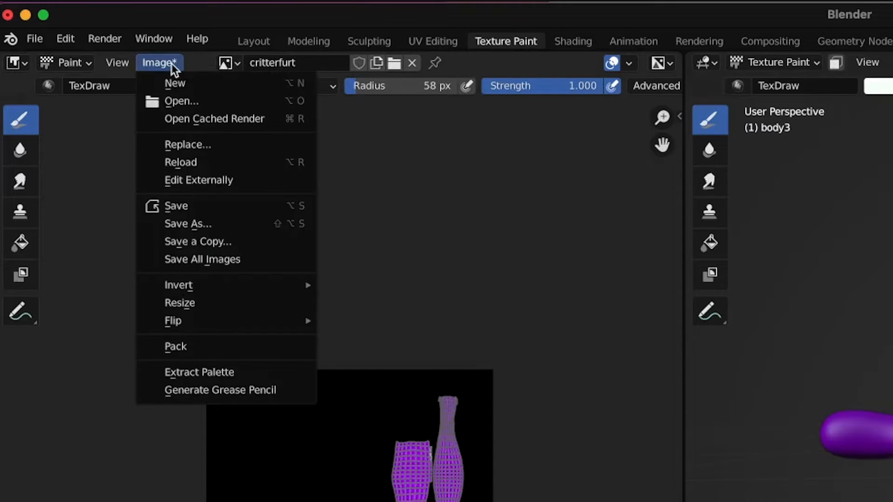
pyautogui.click(196, 225)
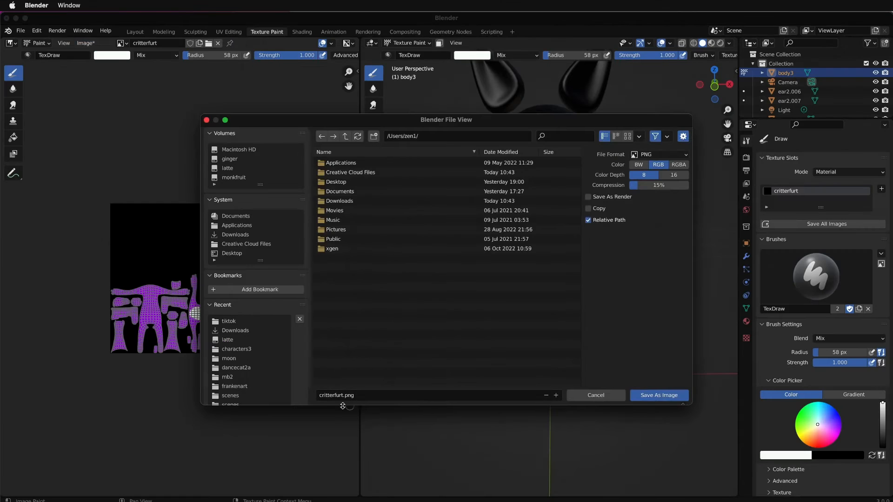
pyautogui.click(656, 396)
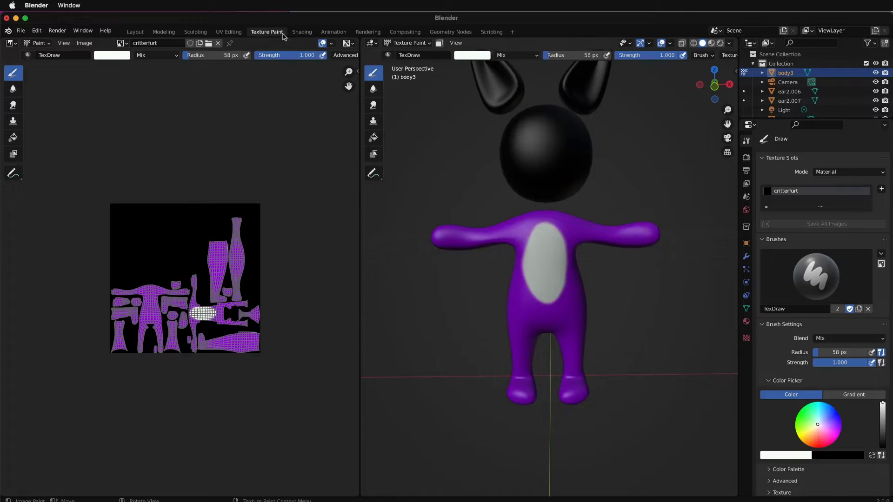
# - Make the head the object being texture painted and paint a white horizontal band across its eye area
pyautogui.click(134, 32)
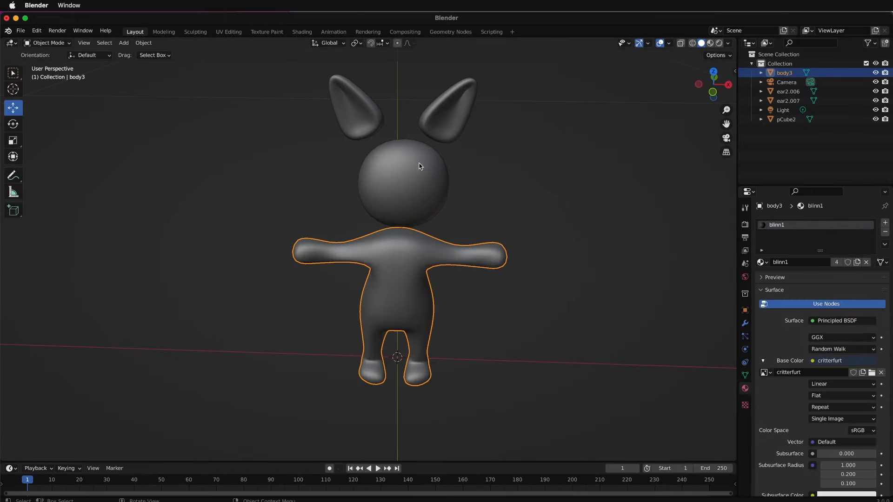
pyautogui.click(424, 183)
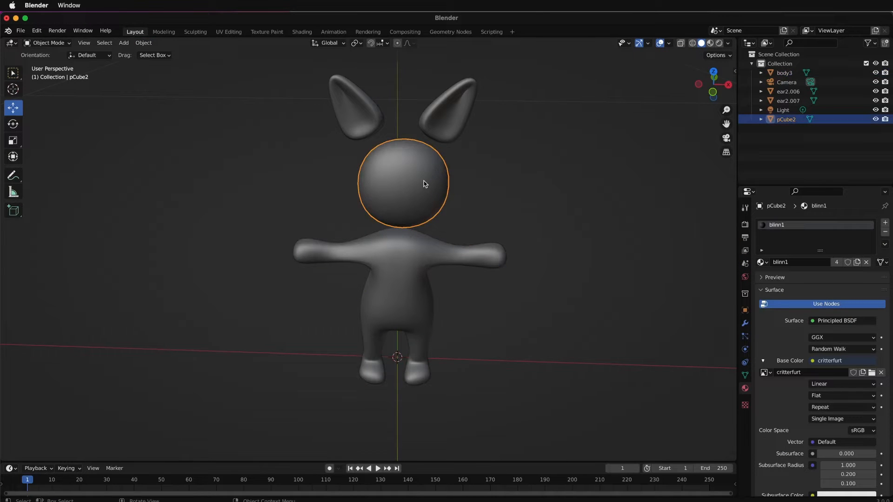
pyautogui.click(267, 33)
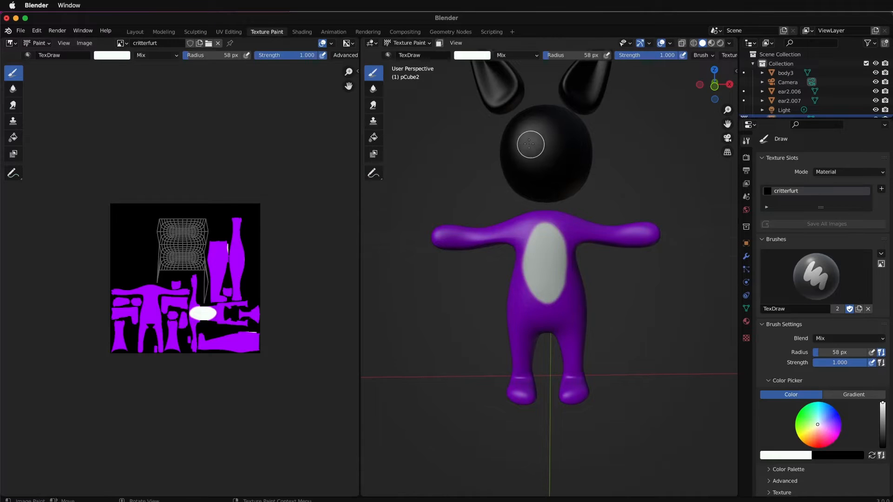
pyautogui.moveTo(520, 139)
pyautogui.mouseDown()
pyautogui.moveTo(577, 139)
pyautogui.moveTo(513, 140)
pyautogui.moveTo(577, 140)
pyautogui.moveTo(521, 141)
pyautogui.mouseUp()
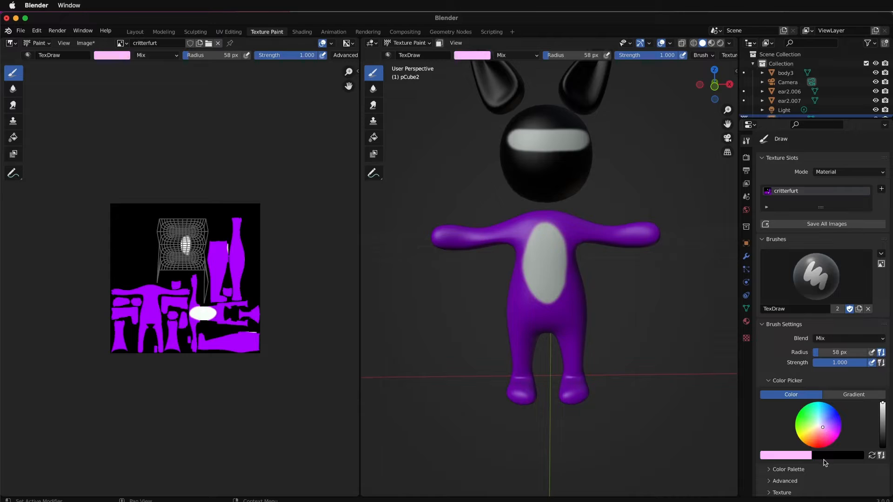
# - Sample the body's purple from the texture image as the brush color and store it in a new color palette
pyautogui.scroll(-2, 763, 424)
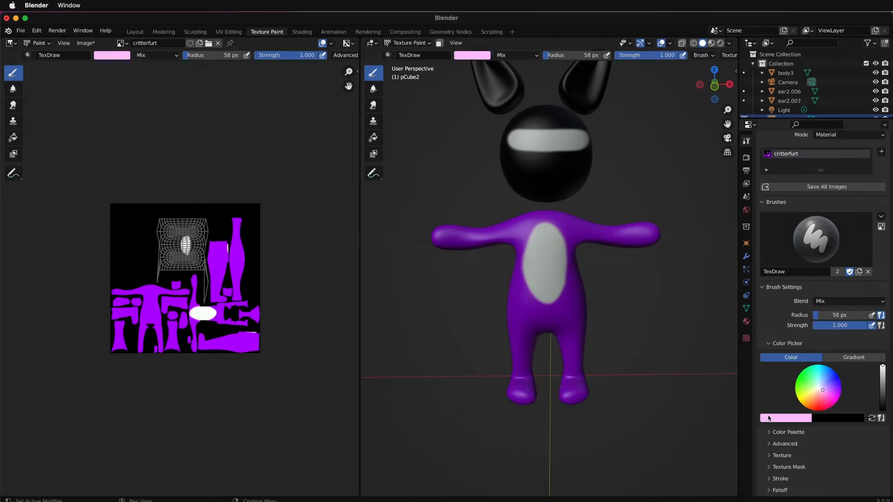
pyautogui.scroll(-2, 769, 420)
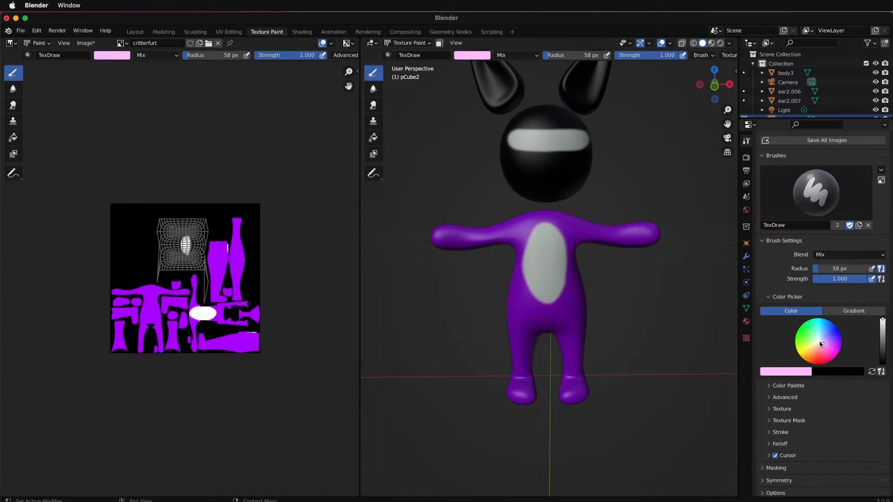
pyautogui.click(788, 371)
pyautogui.click(793, 329)
pyautogui.click(242, 261)
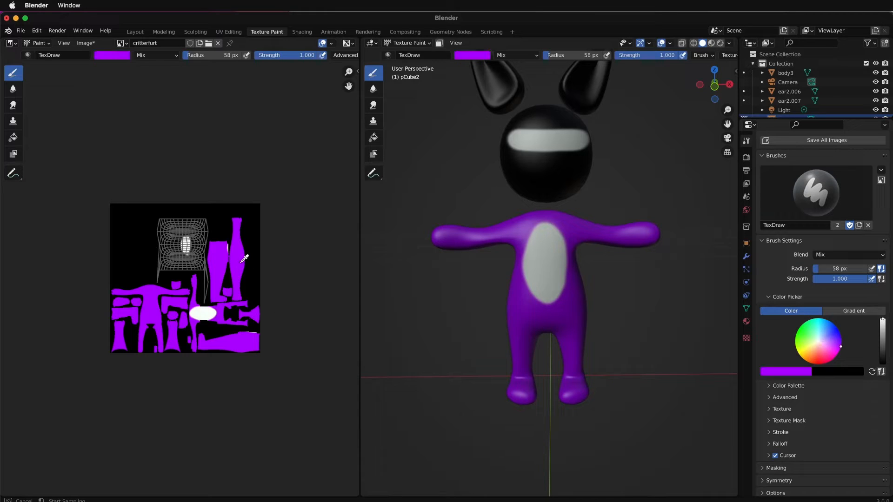
pyautogui.click(770, 387)
pyautogui.click(797, 400)
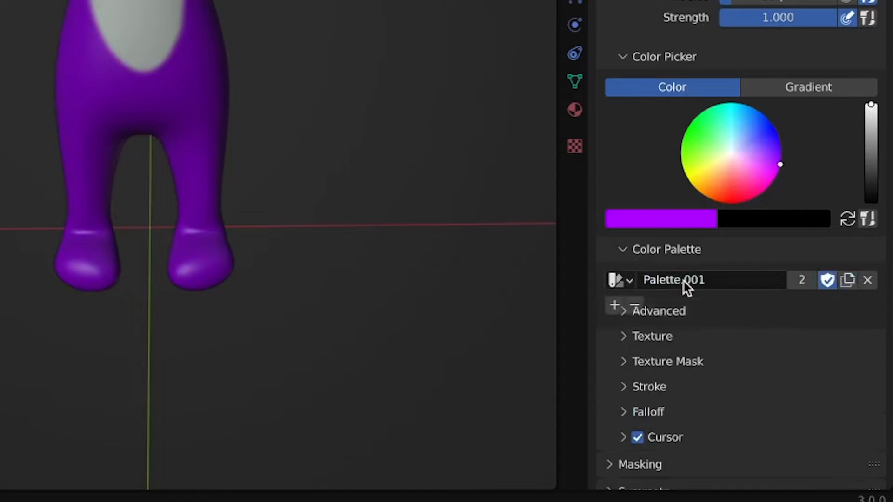
pyautogui.click(614, 307)
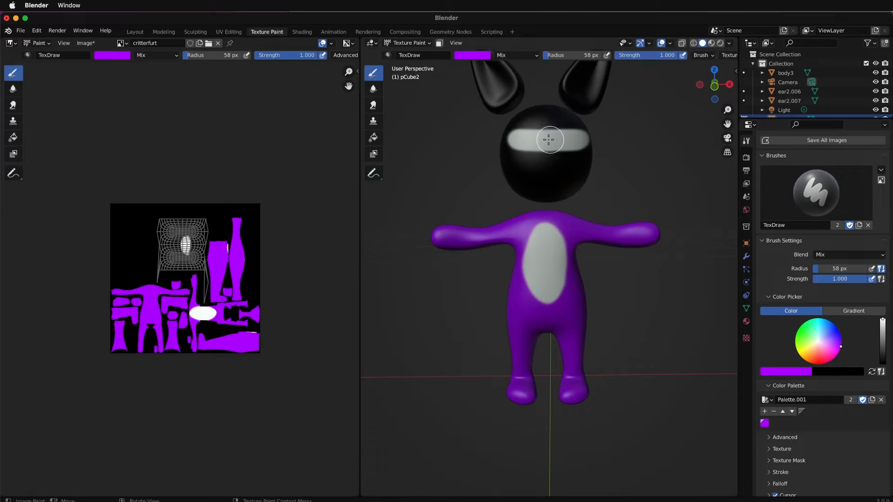
# - Paint two purple eye dots on the white band across the head
pyautogui.click(533, 140)
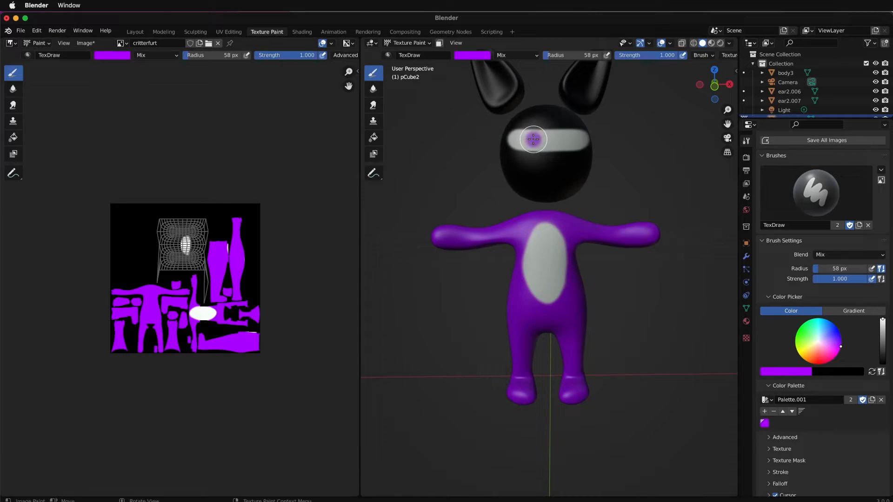
pyautogui.click(572, 139)
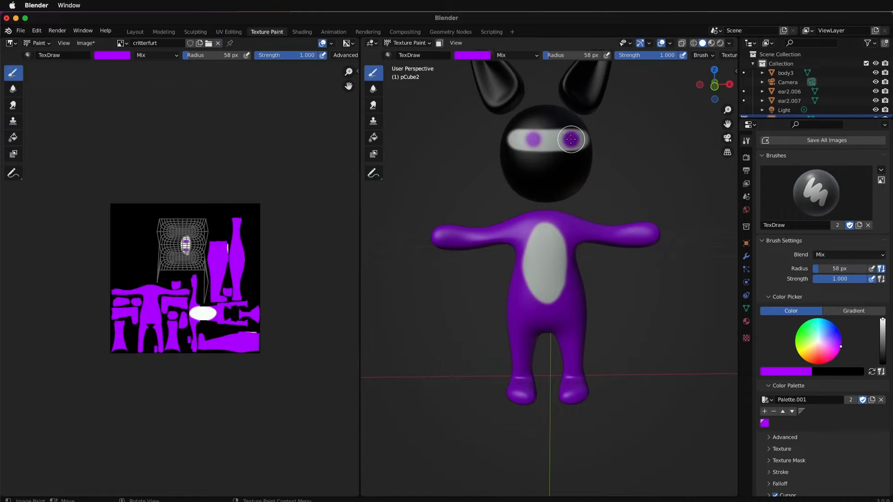
pyautogui.click(532, 140)
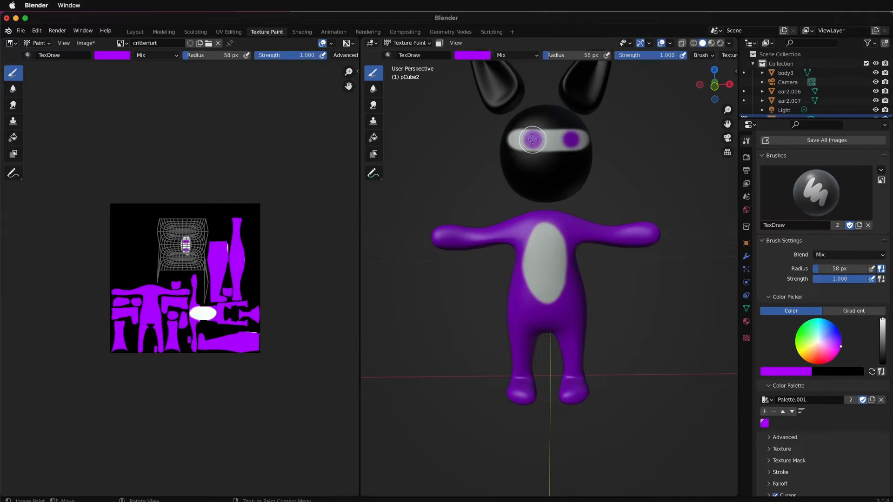
# - Make the body the object being texture painted and fill it completely with black using the Fill brush
pyautogui.scroll(-3, 561, 145)
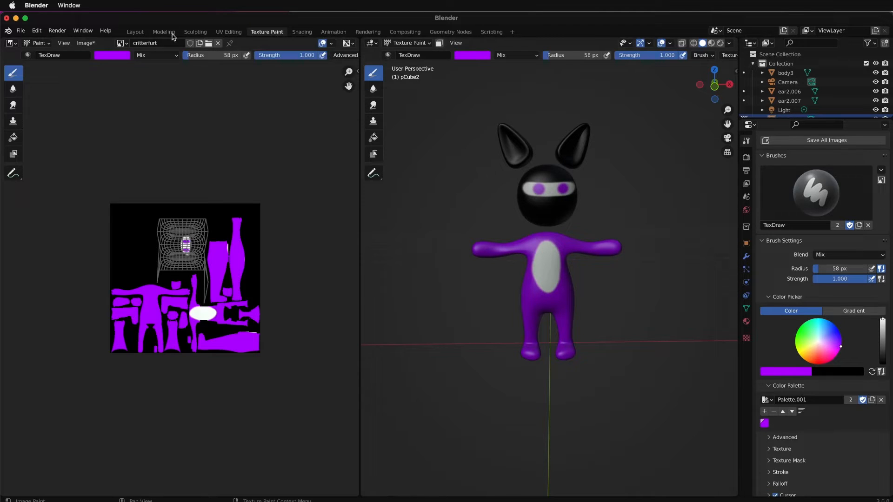
pyautogui.click(136, 32)
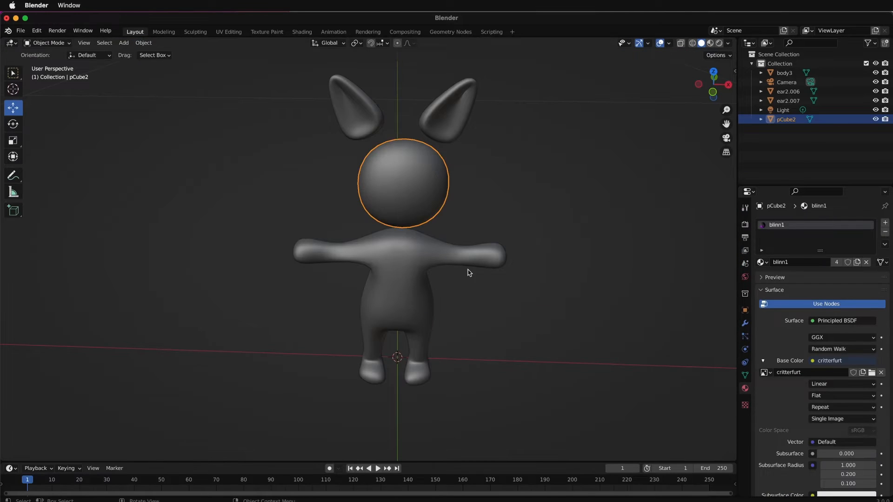
pyautogui.click(411, 280)
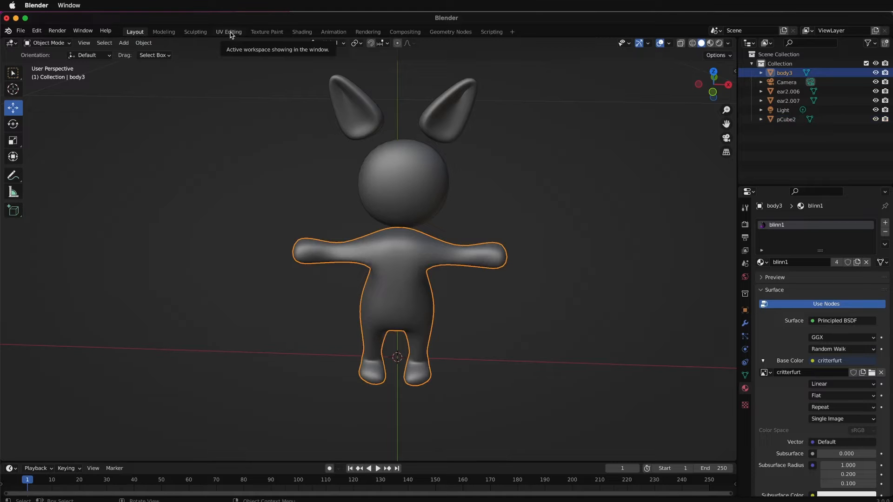
pyautogui.click(267, 31)
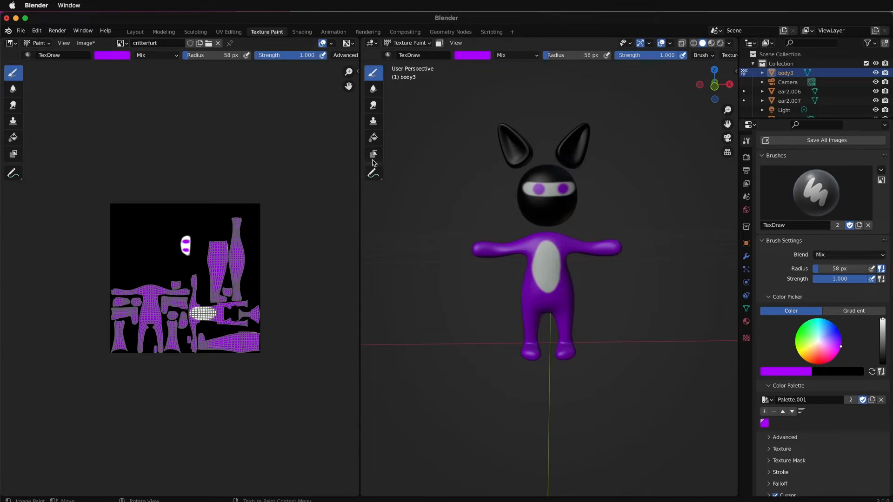
pyautogui.click(374, 138)
pyautogui.click(789, 362)
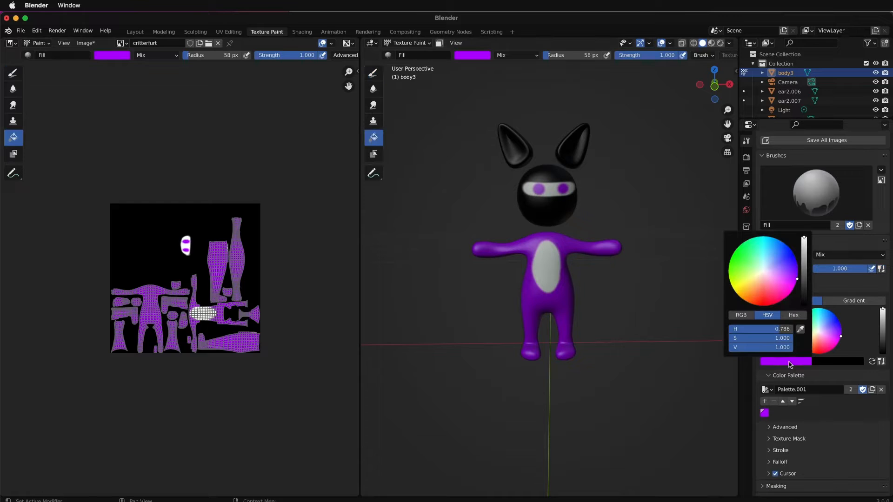
pyautogui.moveTo(805, 254); pyautogui.dragTo(804, 304)
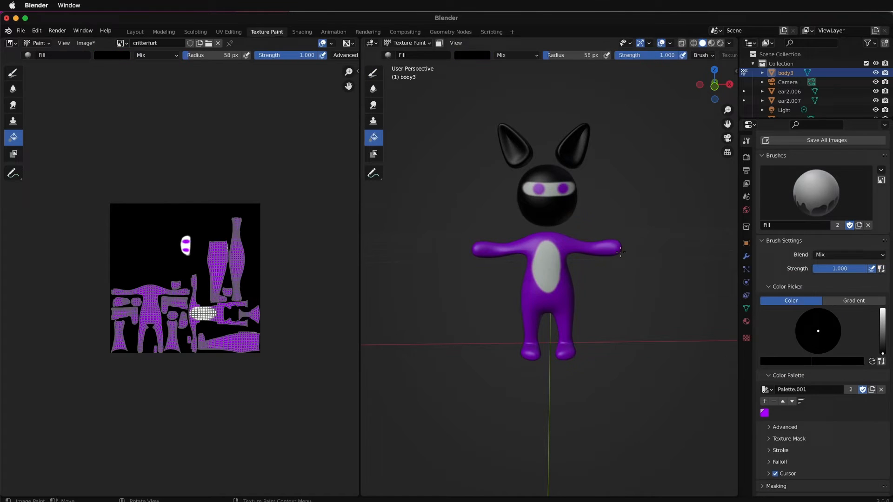
pyautogui.click(560, 268)
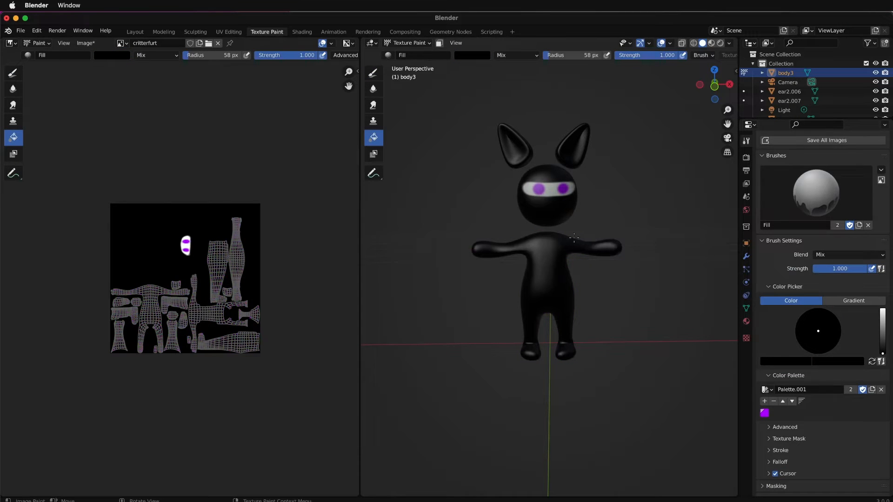
pyautogui.scroll(2, 574, 238)
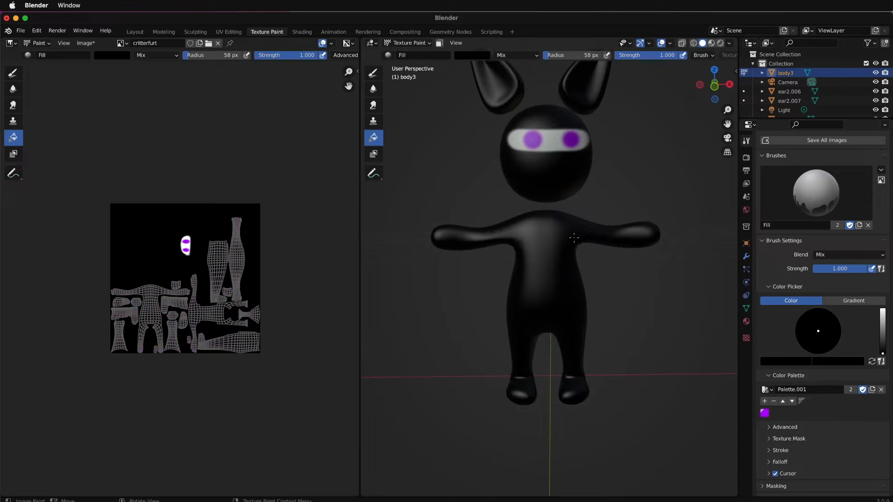
pyautogui.scroll(-2, 574, 238)
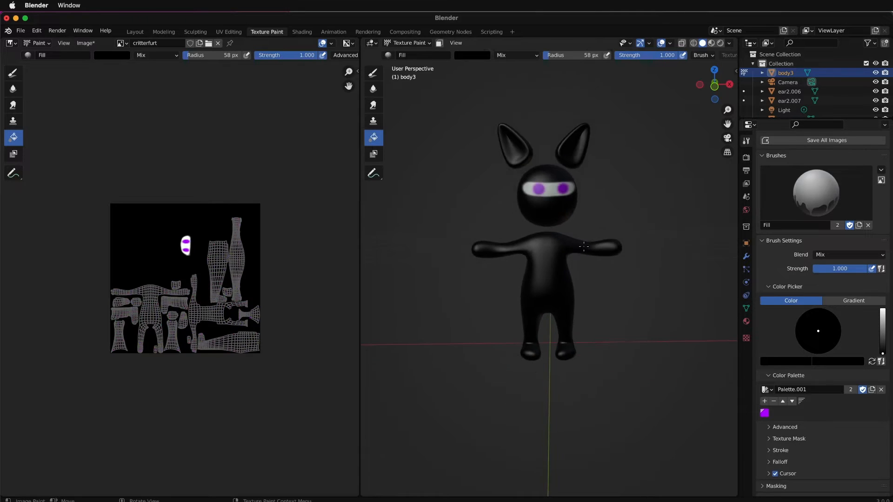
# - Select both ears in the layout and join them into one object
pyautogui.click(164, 32)
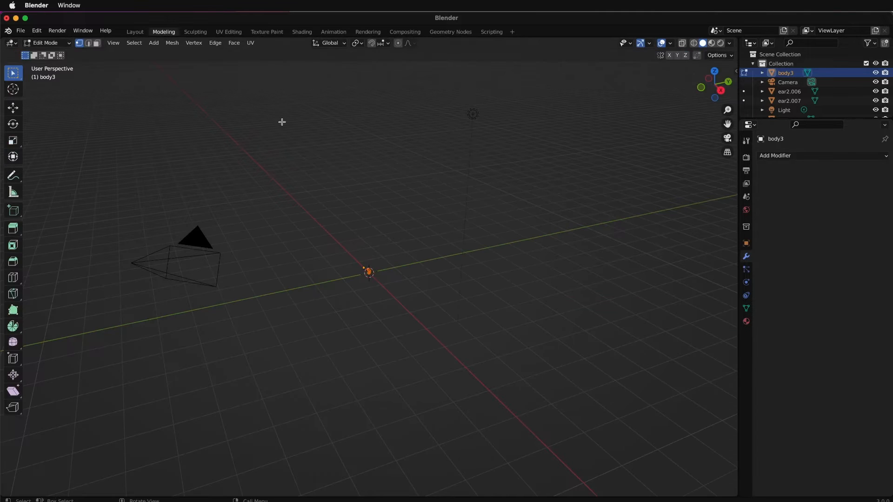
pyautogui.click(227, 33)
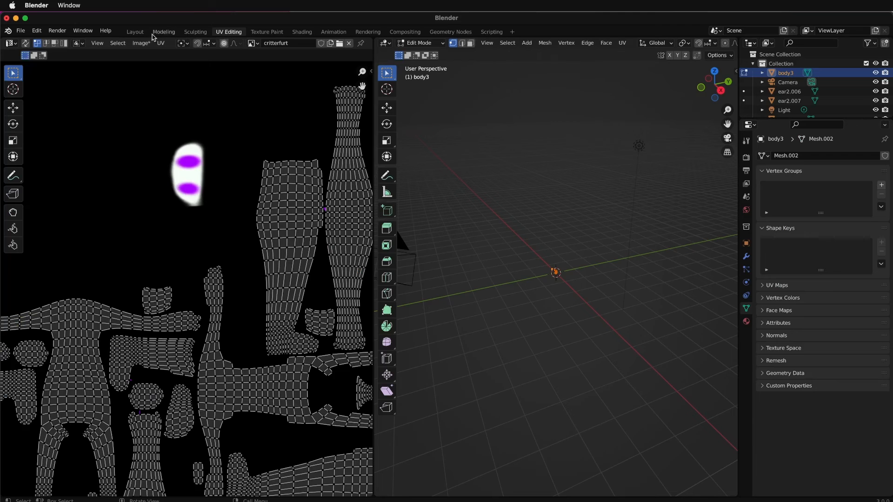
pyautogui.click(135, 33)
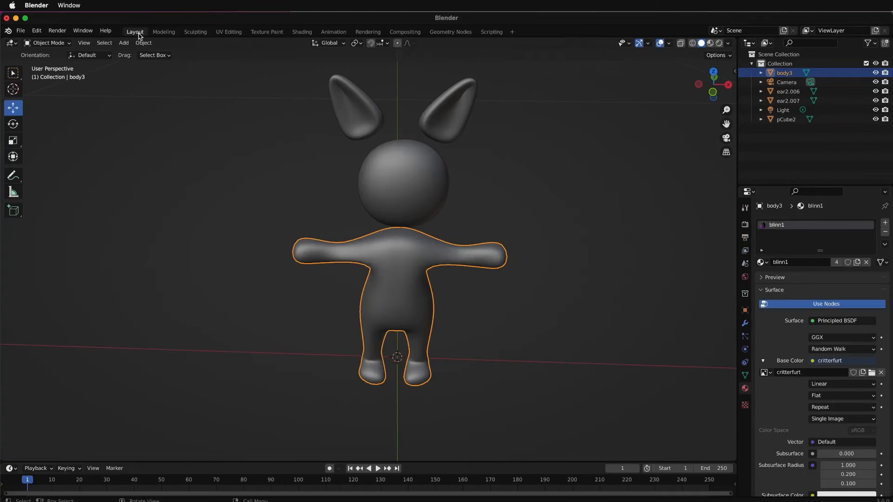
pyautogui.click(364, 122)
pyautogui.click(455, 122)
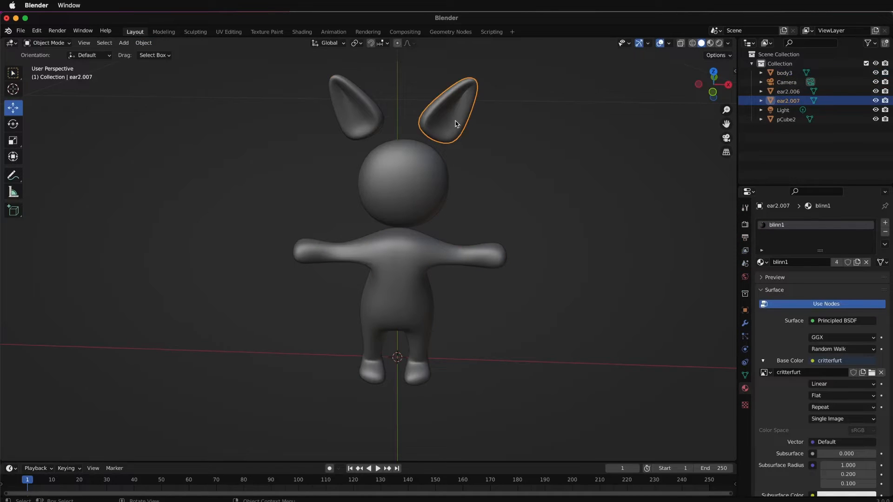
pyautogui.keyDown('shift'); pyautogui.click(365, 113); pyautogui.keyUp('shift')
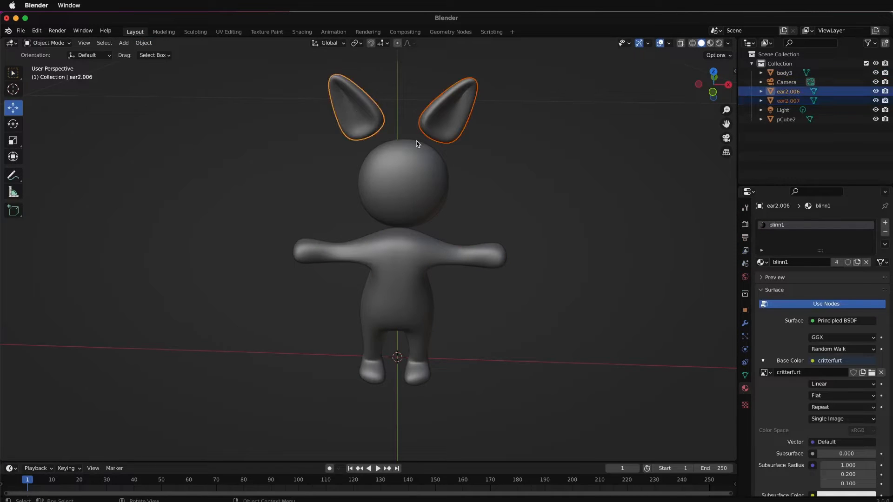
pyautogui.hotkey('ctrl', 'j')
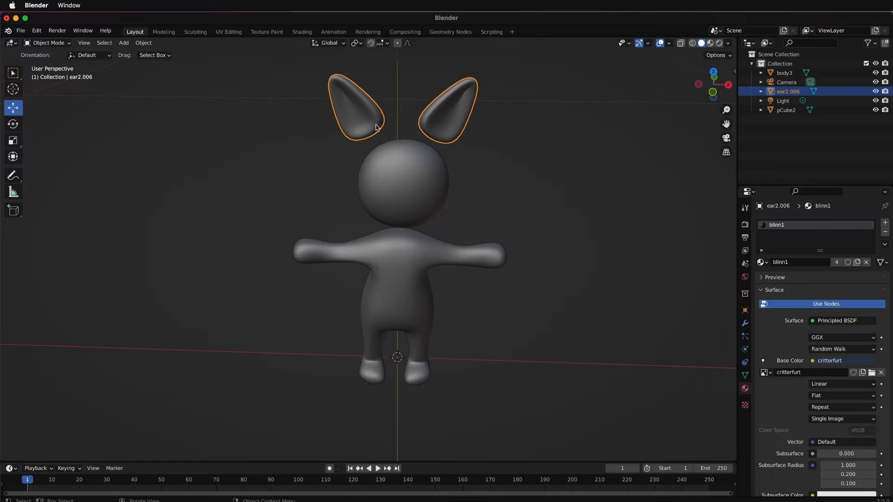
pyautogui.keyDown('shift'); pyautogui.click(431, 173); pyautogui.keyUp('shift')
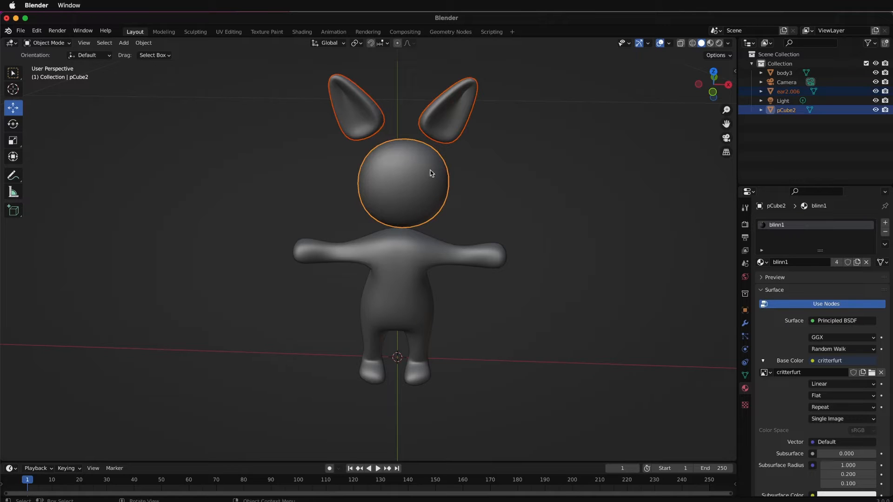
pyautogui.keyDown('shift'); pyautogui.click(407, 258); pyautogui.keyUp('shift')
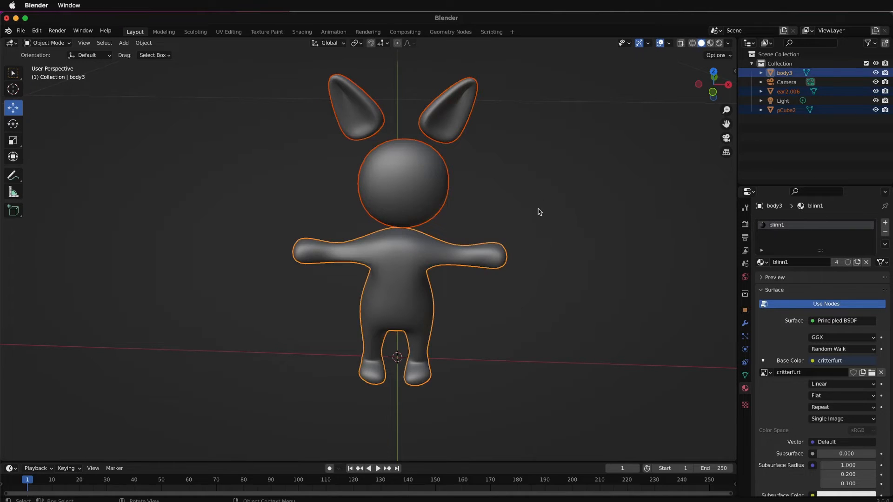
pyautogui.click(500, 197)
# - Make the joined ears the object being texture painted and set the TexDraw brush color to red
pyautogui.click(378, 128)
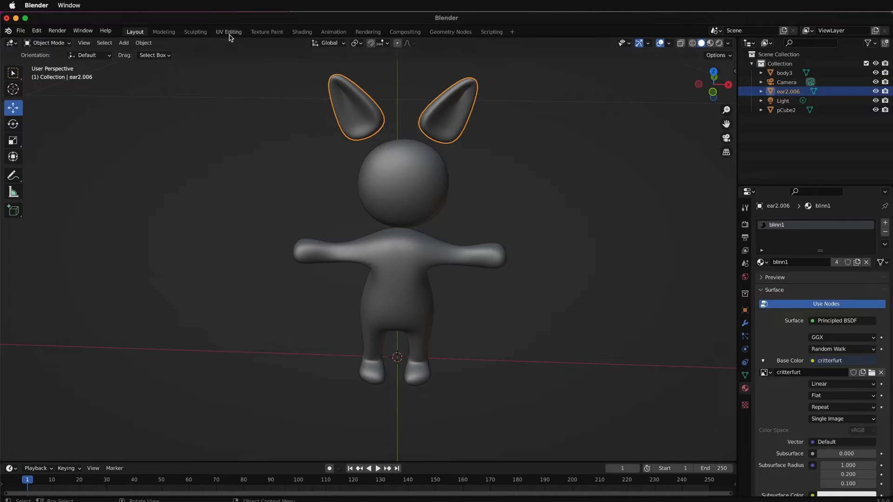
pyautogui.click(266, 32)
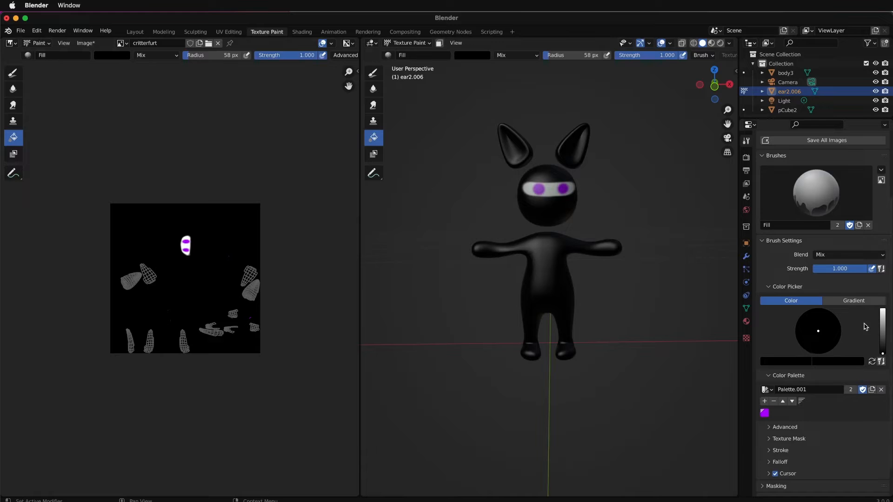
pyautogui.moveTo(882, 354); pyautogui.dragTo(882, 309)
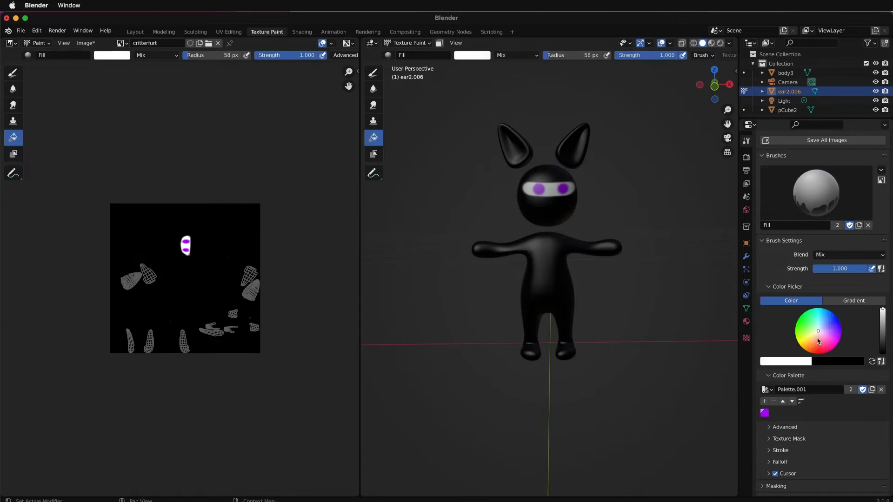
pyautogui.click(822, 354)
pyautogui.click(372, 76)
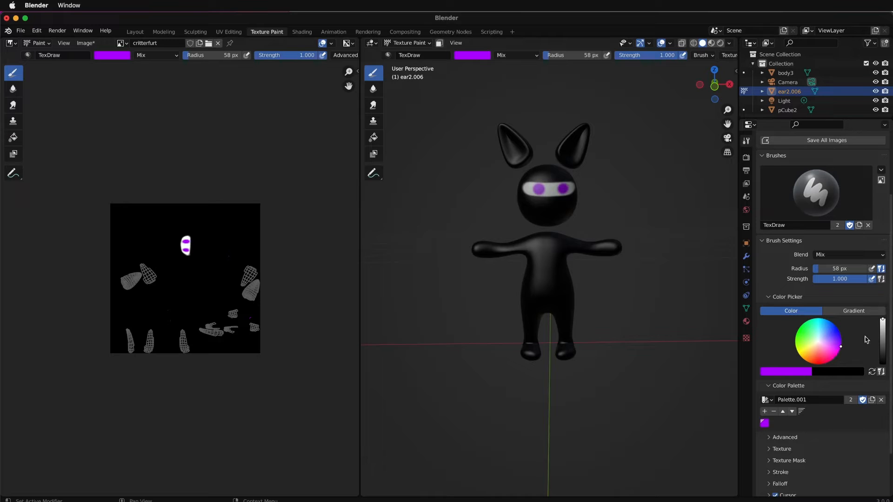
pyautogui.click(828, 359)
# - Set the brush radius to 36 px and paint a red stripe along the inside of each ear
pyautogui.scroll(4, 504, 151)
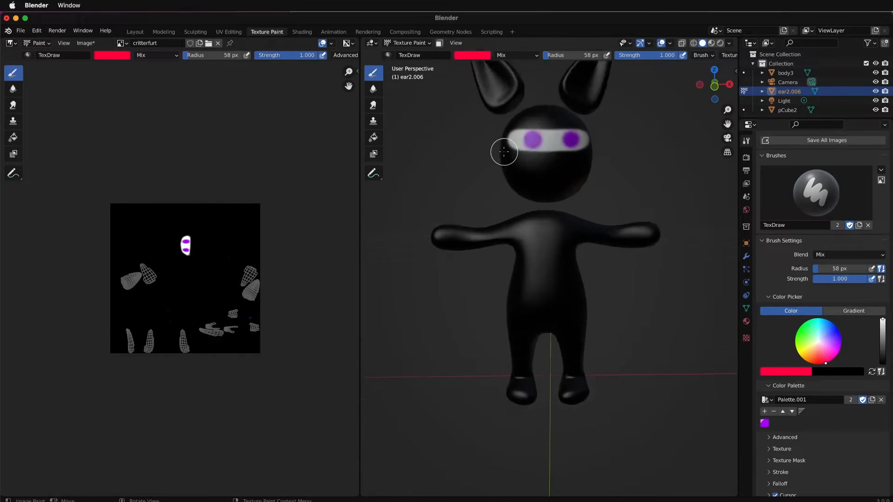
pyautogui.keyDown('shift'); pyautogui.moveTo(503, 151); pyautogui.dragTo(522, 280, button='middle'); pyautogui.keyUp('shift')
pyautogui.scroll(3, 523, 251)
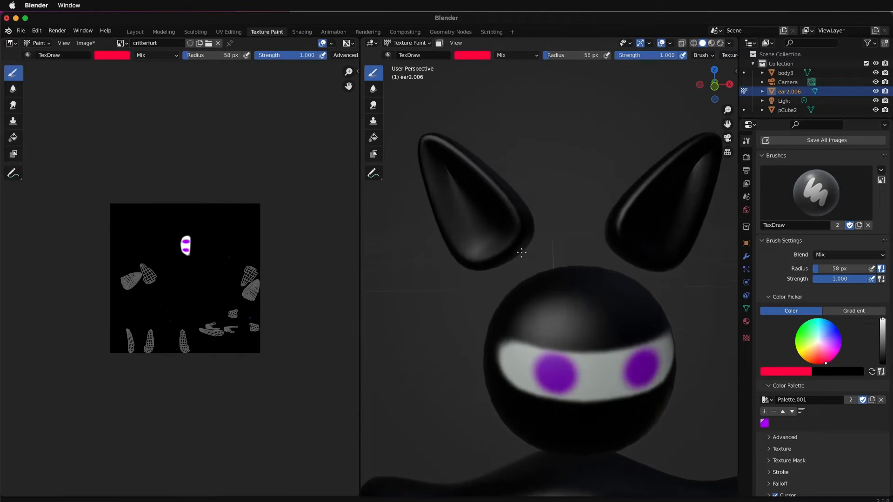
pyautogui.press('f')
pyautogui.click(443, 173)
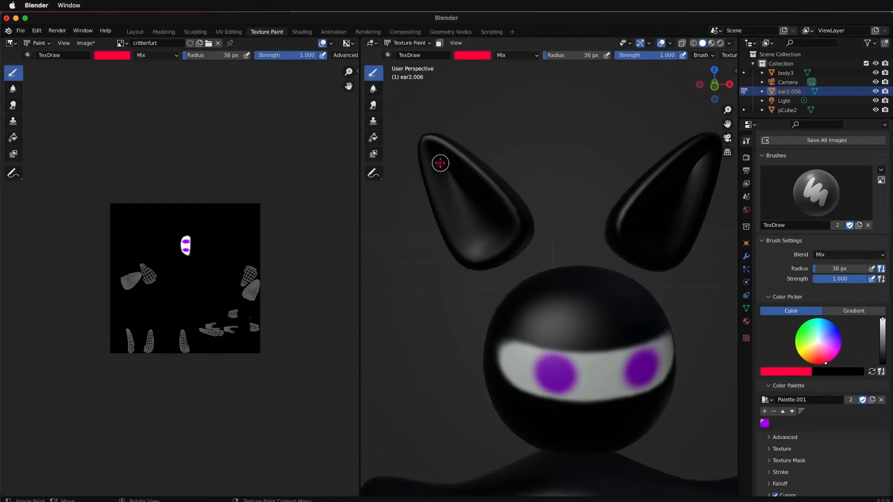
pyautogui.moveTo(441, 163); pyautogui.dragTo(483, 234)
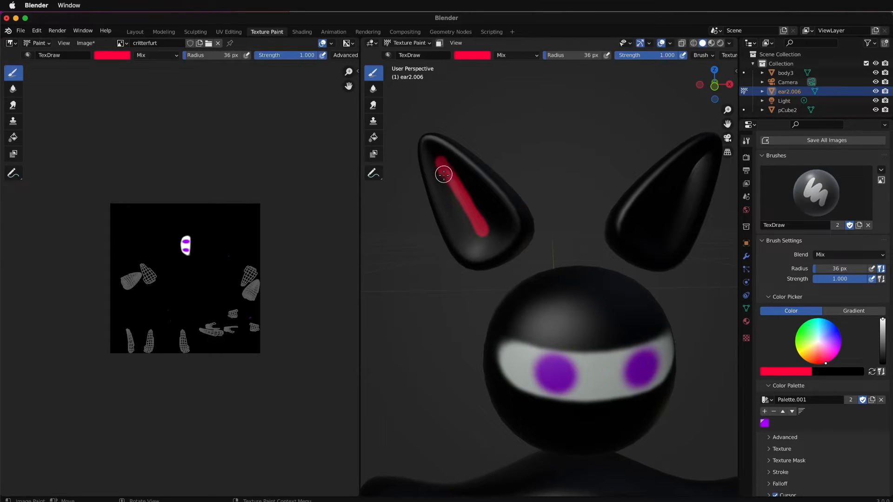
pyautogui.moveTo(443, 175); pyautogui.dragTo(470, 230)
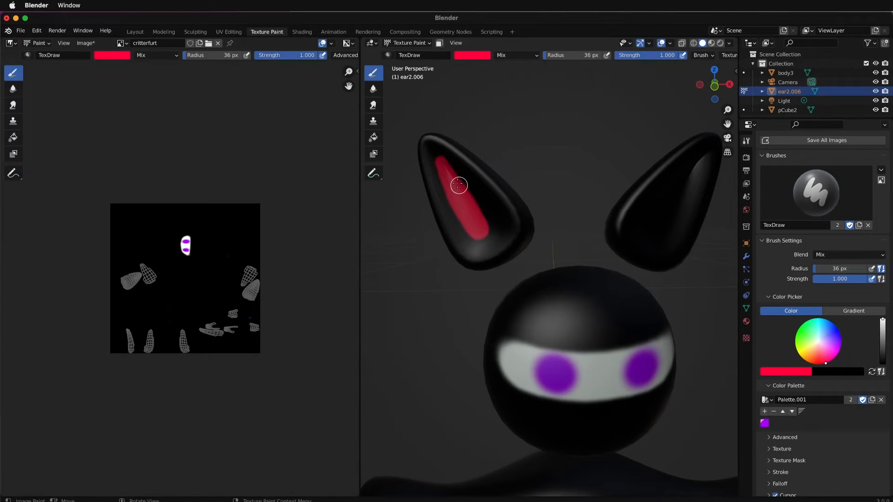
pyautogui.moveTo(439, 158); pyautogui.dragTo(455, 196)
pyautogui.moveTo(700, 159); pyautogui.dragTo(700, 160)
pyautogui.moveTo(696, 164)
pyautogui.mouseDown()
pyautogui.moveTo(642, 230)
pyautogui.moveTo(656, 232)
pyautogui.moveTo(698, 163)
pyautogui.moveTo(645, 229)
pyautogui.moveTo(698, 165)
pyautogui.moveTo(656, 225)
pyautogui.mouseUp()
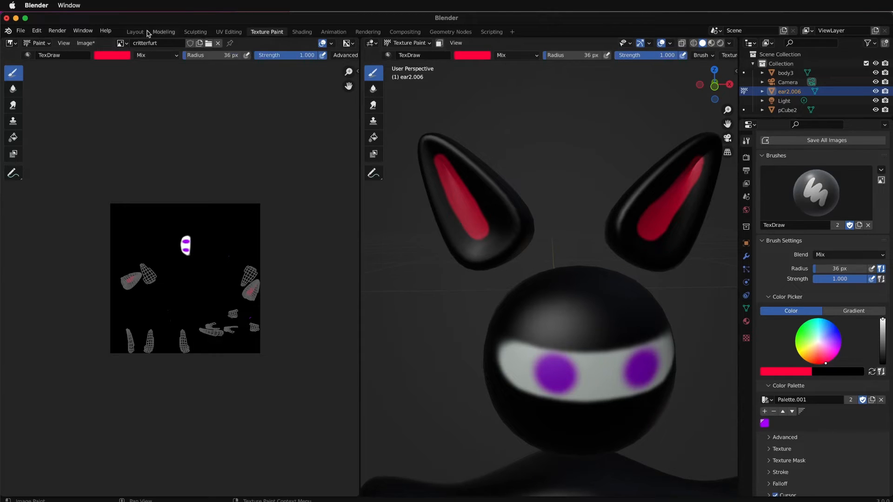
# - Make the head the object being texture painted and set the brush color to black
pyautogui.click(134, 32)
pyautogui.click(401, 208)
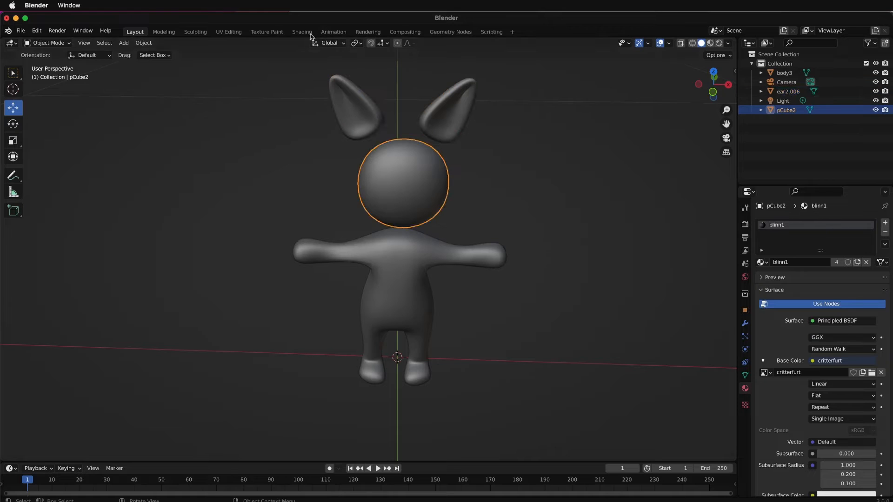
pyautogui.click(266, 31)
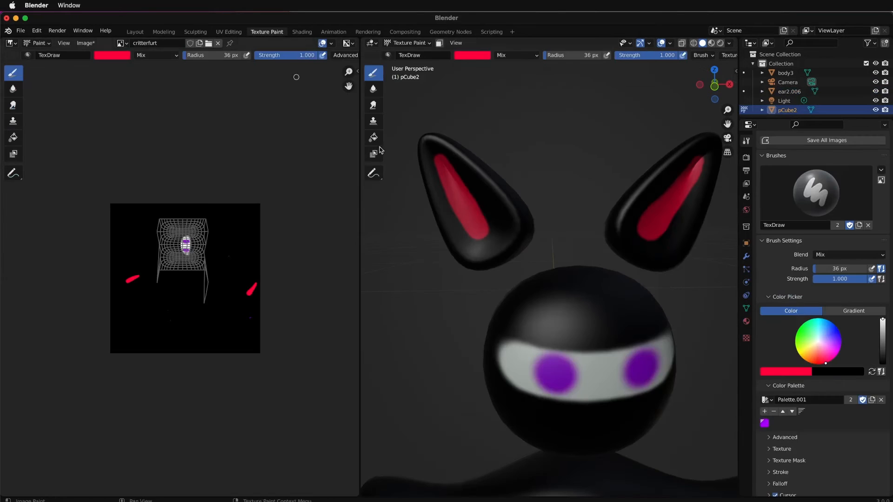
pyautogui.click(790, 372)
pyautogui.moveTo(805, 251); pyautogui.dragTo(804, 316)
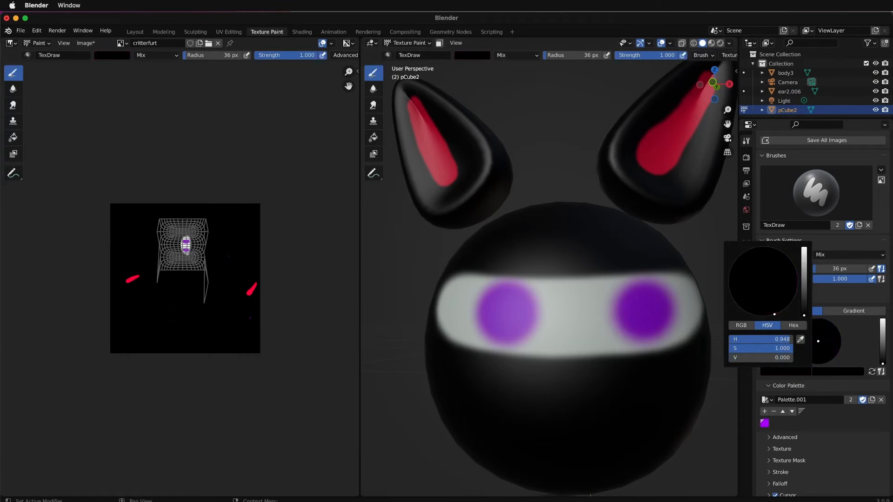
# - Set the brush radius to 14 px and outline both purple eyes with black rings
pyautogui.press('f')
pyautogui.click(509, 295)
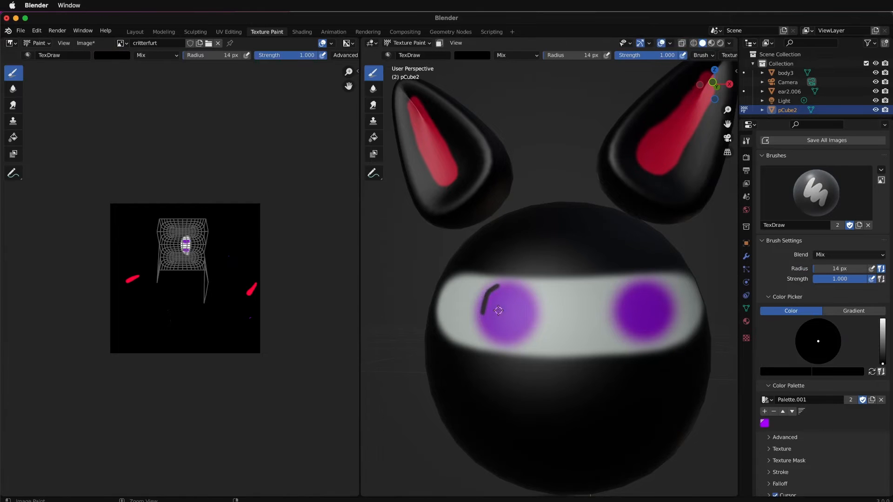
pyautogui.hotkey('ctrl', 'z')
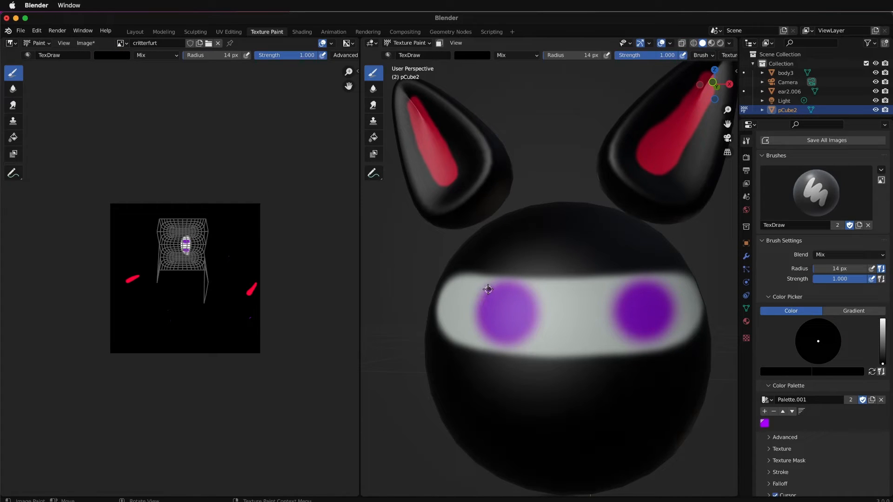
pyautogui.moveTo(480, 312); pyautogui.dragTo(500, 341)
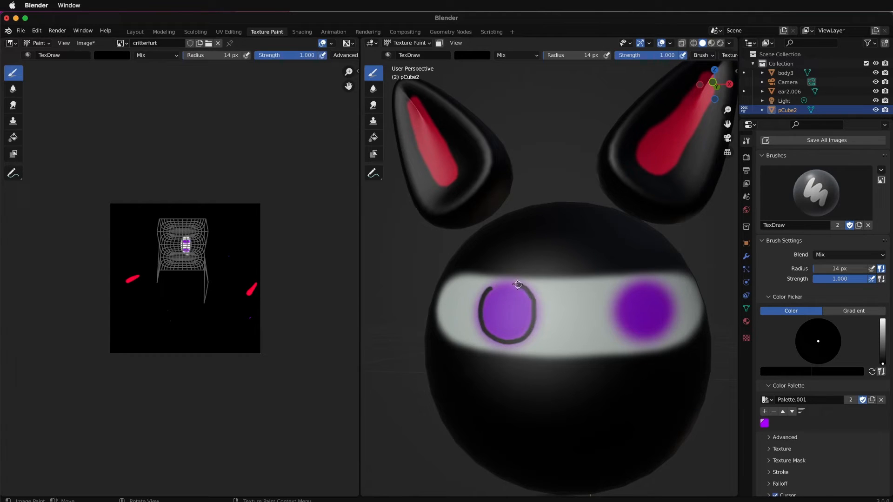
pyautogui.moveTo(518, 285); pyautogui.dragTo(498, 283)
pyautogui.moveTo(624, 288)
pyautogui.mouseDown()
pyautogui.moveTo(618, 317)
pyautogui.moveTo(632, 332)
pyautogui.mouseUp()
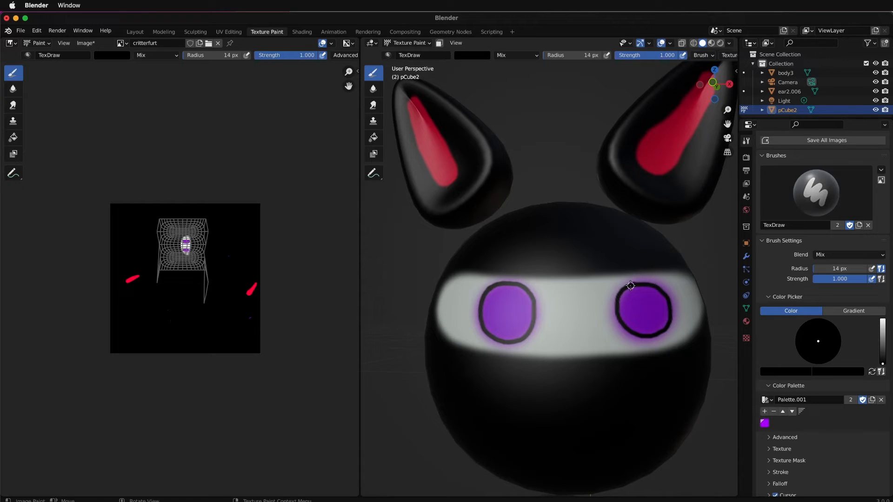
# - Review the painted character and examine the critterfurt.png texture in Photoshop
pyautogui.scroll(-6, 608, 305)
pyautogui.scroll(8, 606, 306)
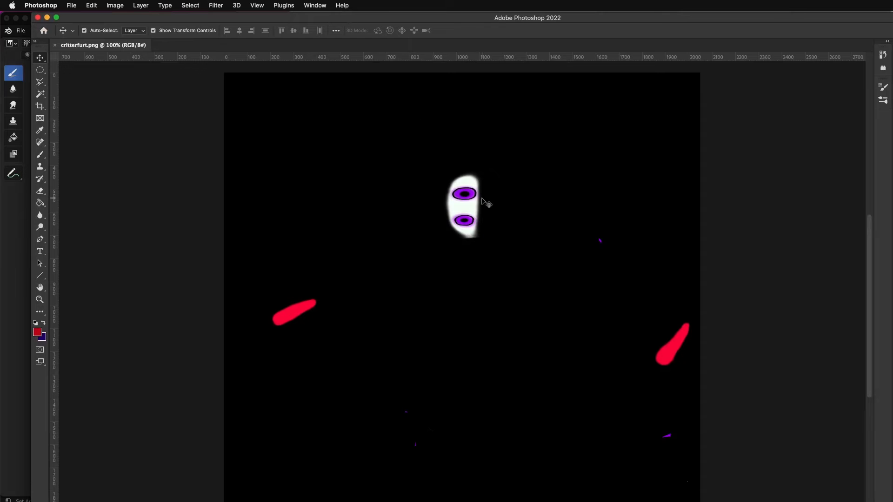
pyautogui.keyDown('alt'); pyautogui.scroll(5, 485, 200); pyautogui.keyUp('alt')
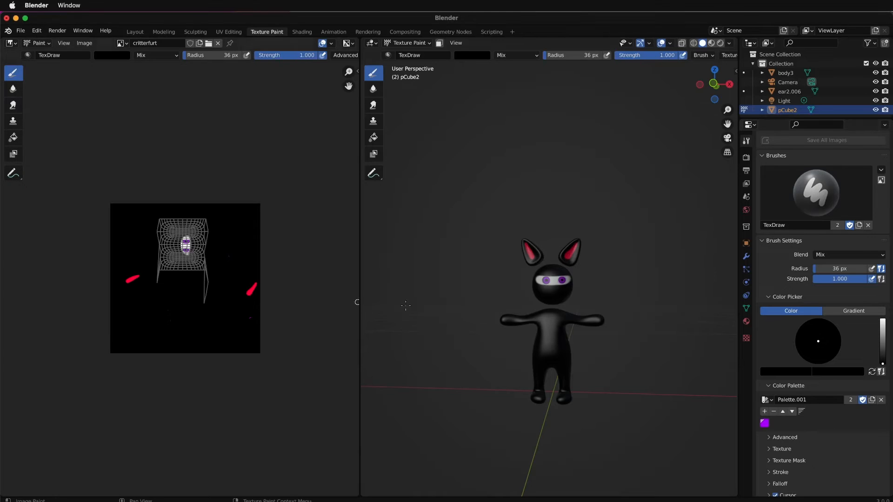
# - Inspect the painted head from the side and front, and examine the eye area of critterfurt.png closely in Photoshop
pyautogui.scroll(4, 564, 304)
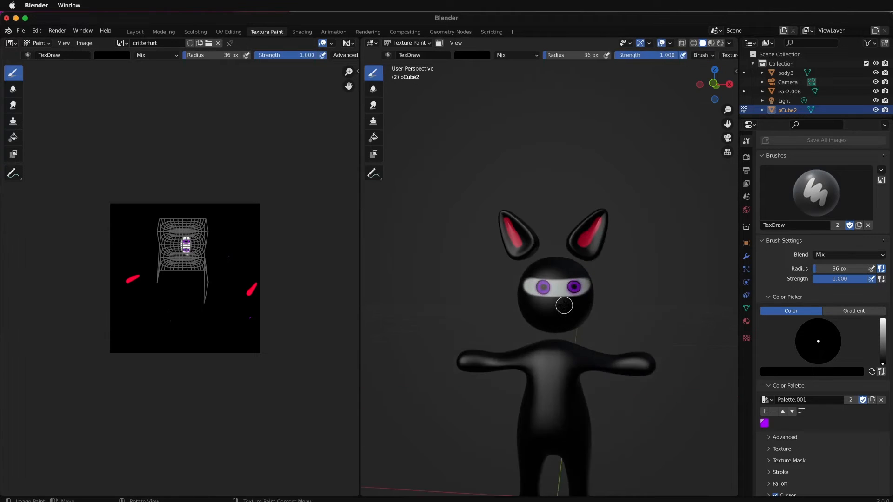
pyautogui.press('KP_3')
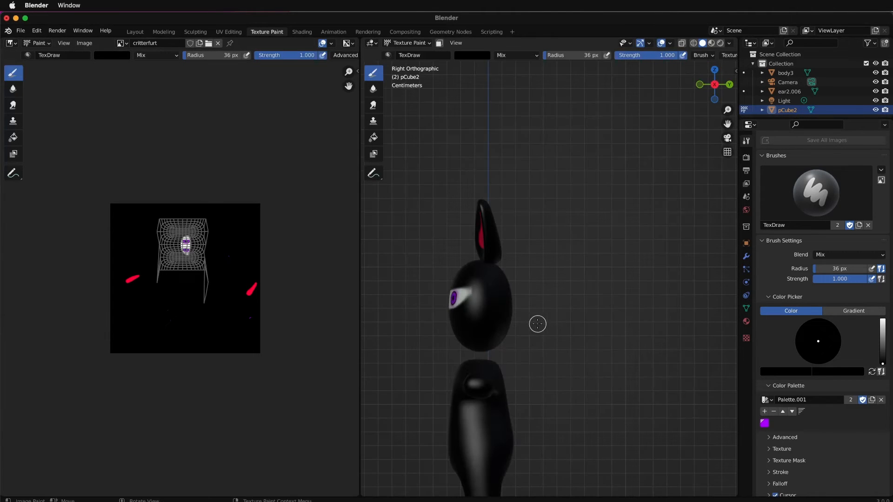
pyautogui.moveTo(539, 325); pyautogui.dragTo(619, 336, button='middle')
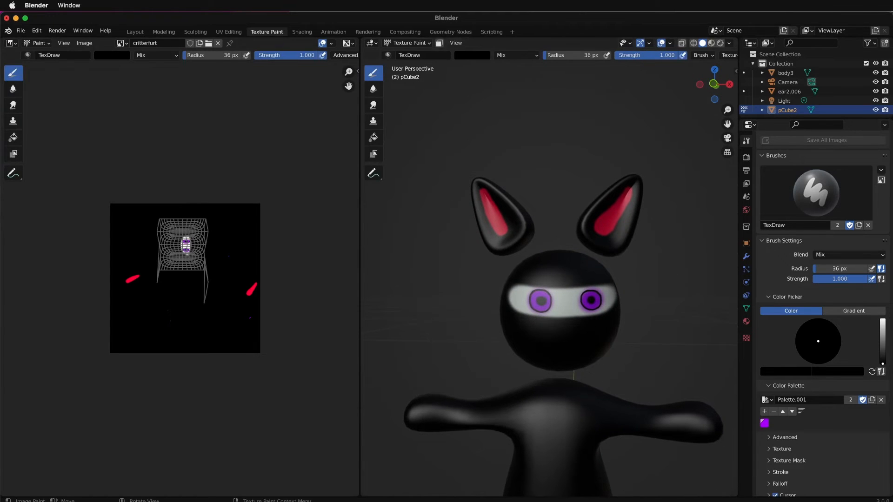
pyautogui.press('super+Tab')
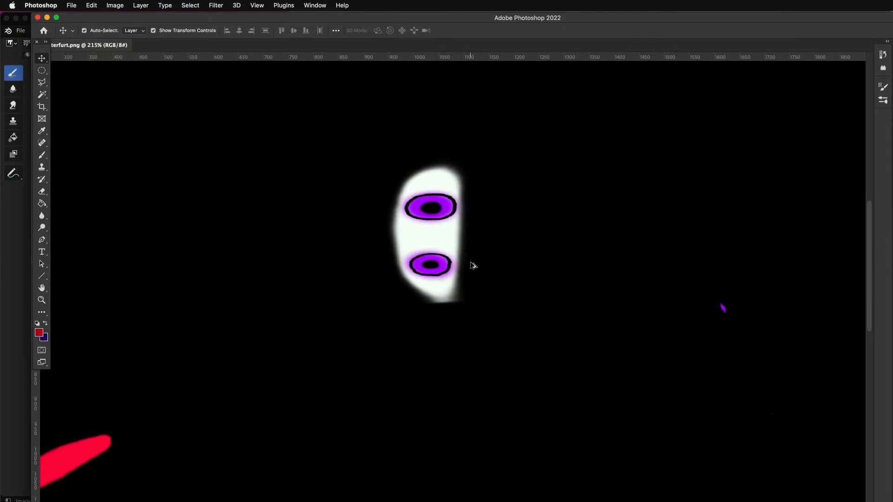
pyautogui.keyDown('alt'); pyautogui.scroll(5, 430, 183); pyautogui.keyUp('alt')
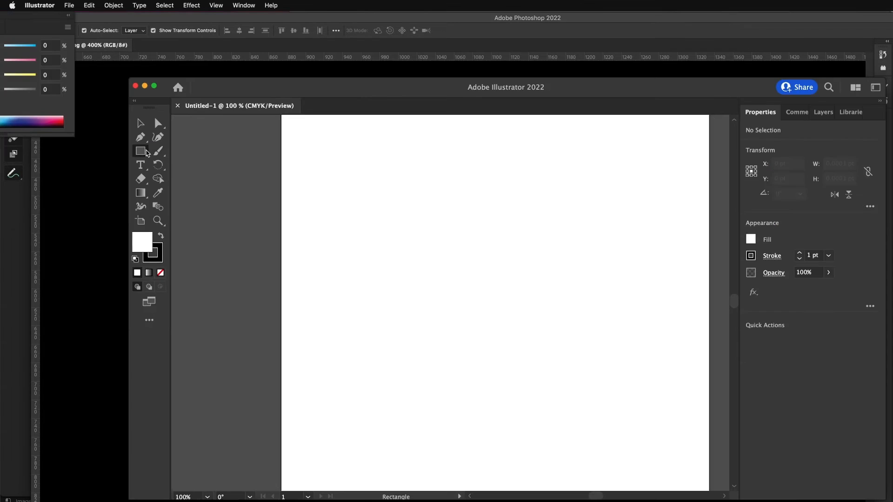
# - In Illustrator, draw a circle about 78 pt in diameter and place a smaller copy about 36 pt wide at its center
pyautogui.click(146, 151)
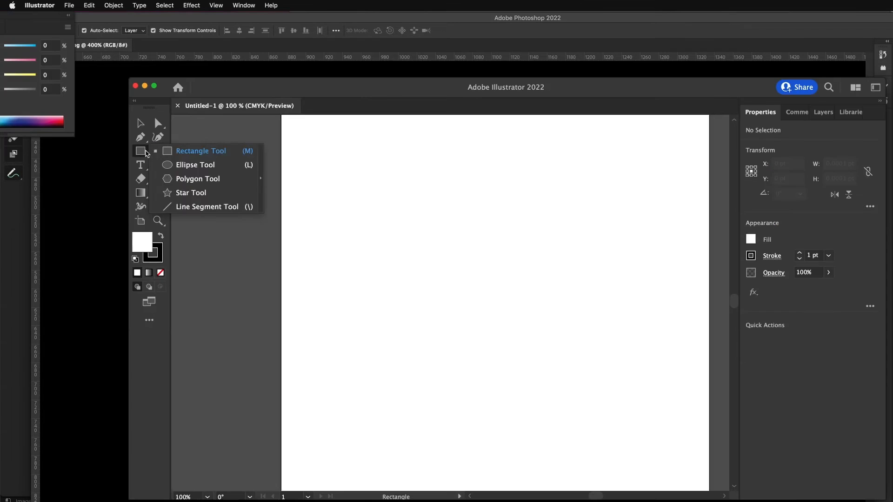
pyautogui.click(195, 164)
pyautogui.moveTo(337, 189); pyautogui.dragTo(391, 243)
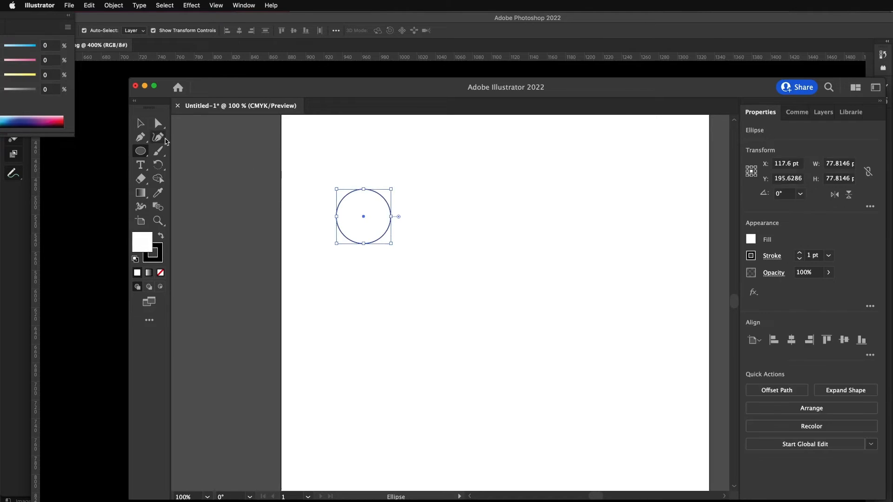
pyautogui.press('v')
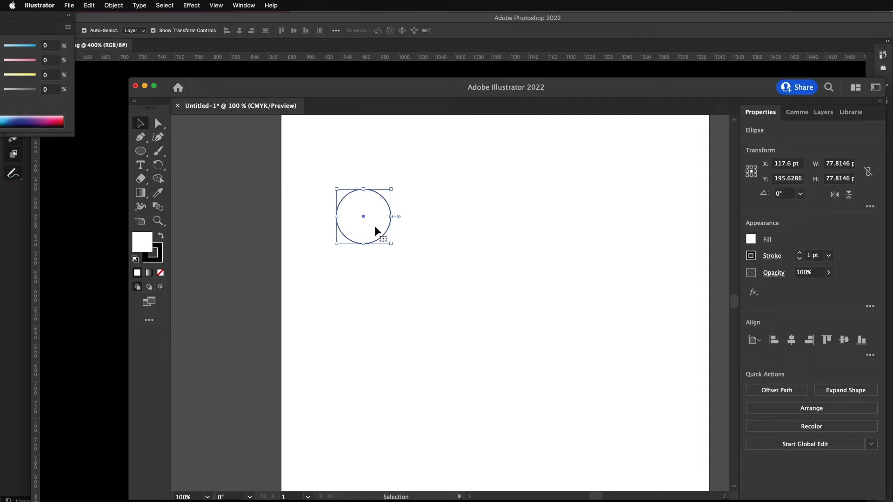
pyautogui.moveTo(380, 232)
pyautogui.keyDown('alt'); pyautogui.mouseDown()
pyautogui.moveTo(465, 253)
pyautogui.moveTo(446, 247)
pyautogui.moveTo(446, 236)
pyautogui.moveTo(371, 223)
pyautogui.mouseUp(); pyautogui.keyUp('alt')
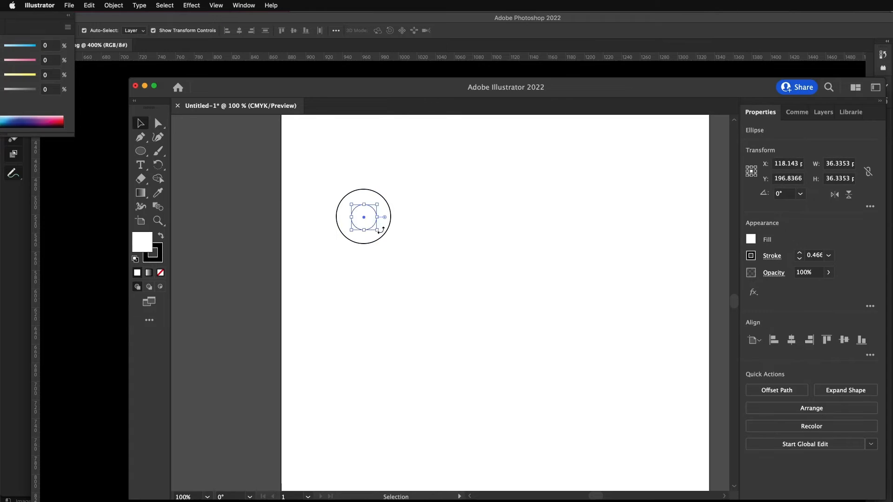
# - Set the stroke weight of the outer circle to 4 pt
pyautogui.click(383, 237)
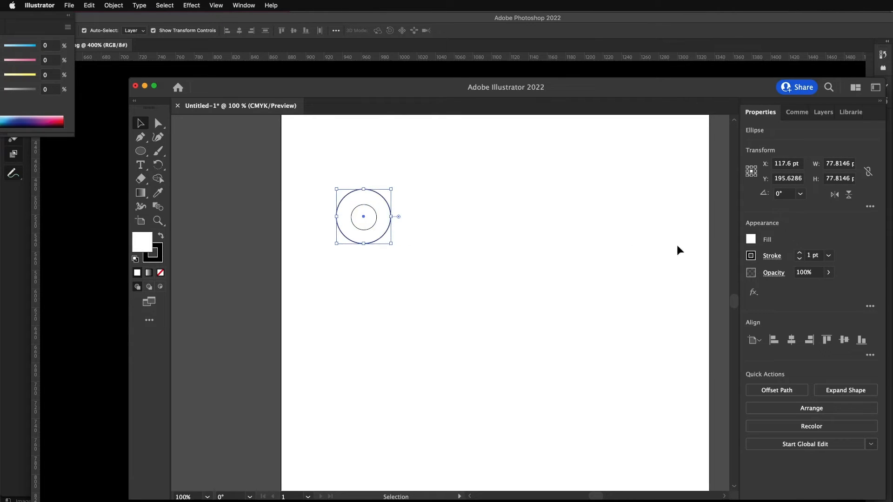
pyautogui.doubleClick(812, 257)
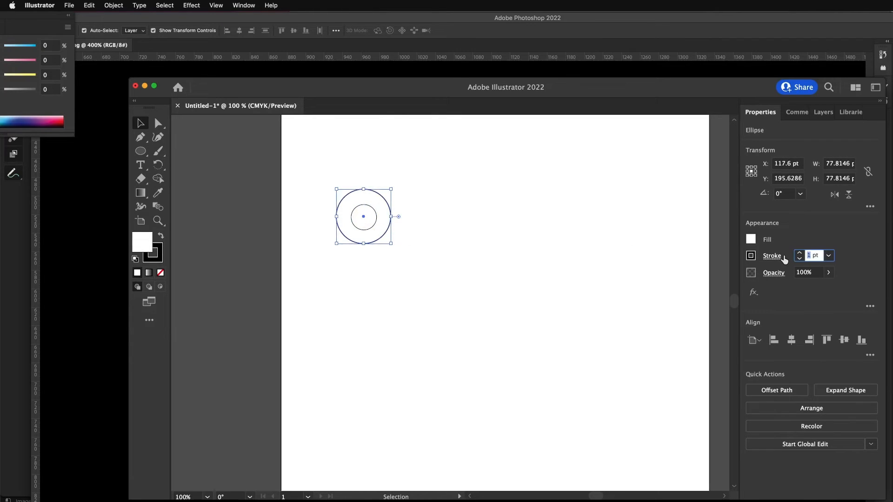
pyautogui.write('5')
pyautogui.press('Return')
pyautogui.click(479, 222)
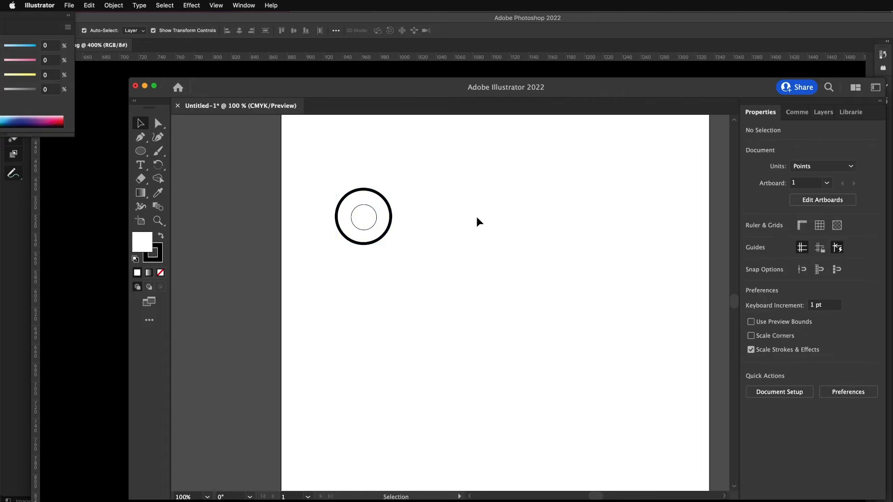
# - Fill the outer circle with a muted purple
pyautogui.click(391, 231)
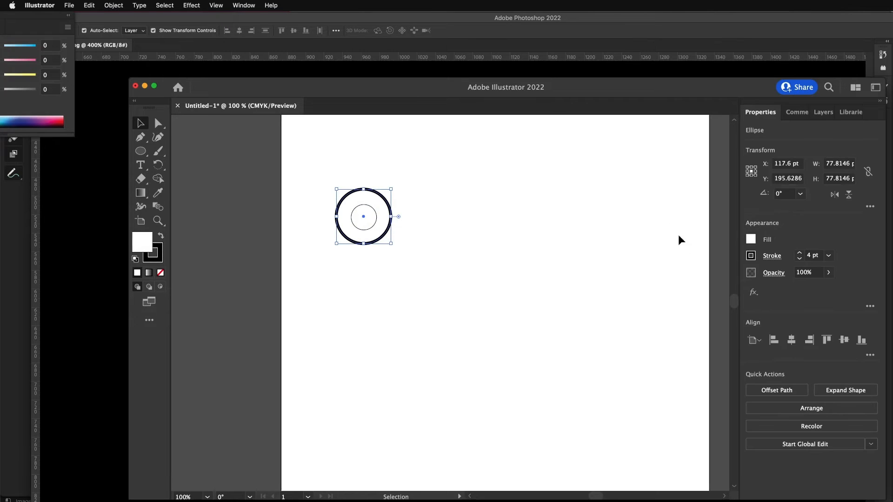
pyautogui.doubleClick(148, 245)
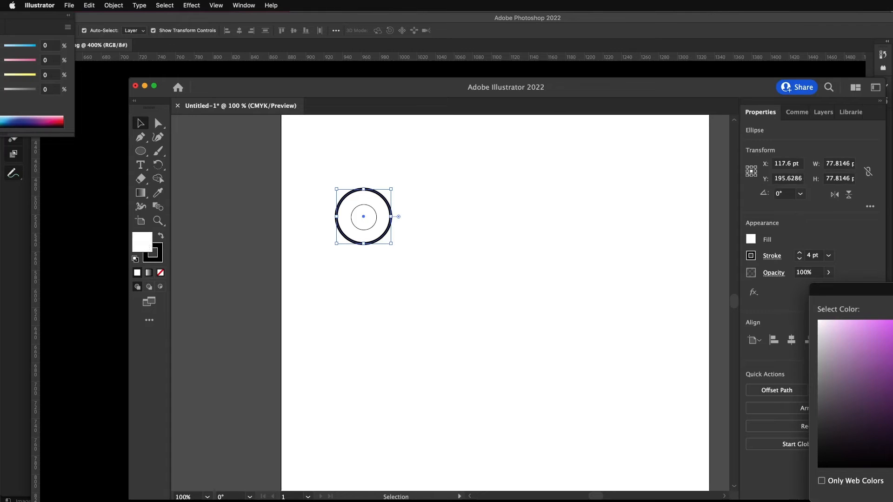
pyautogui.press('Return')
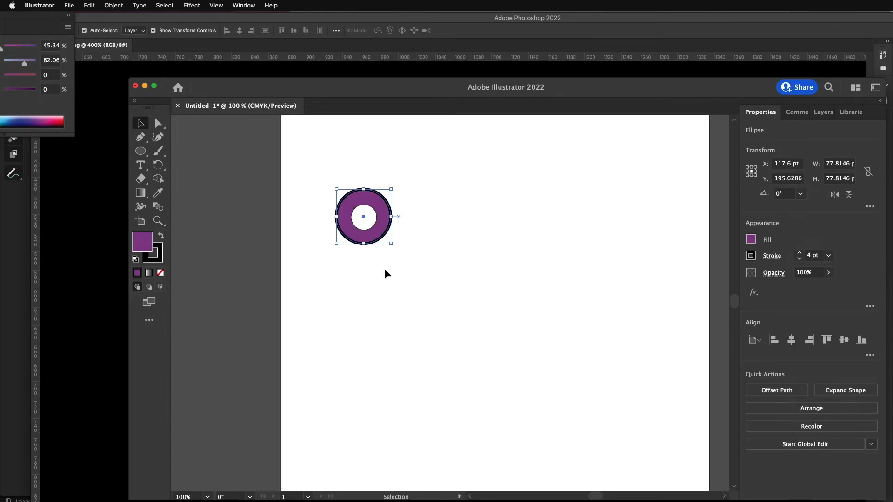
# - Switch the document color mode to RGB and fill the outer circle with a bright magenta-purple
pyautogui.click(68, 6)
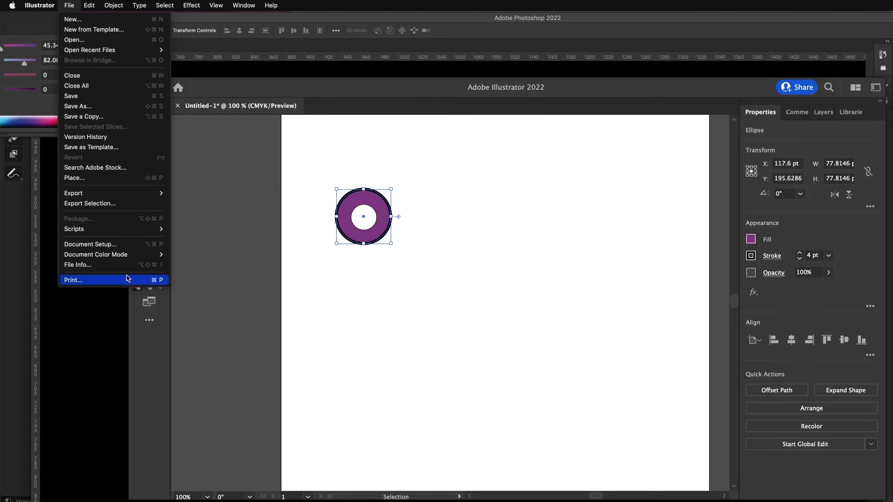
pyautogui.moveTo(153, 255)
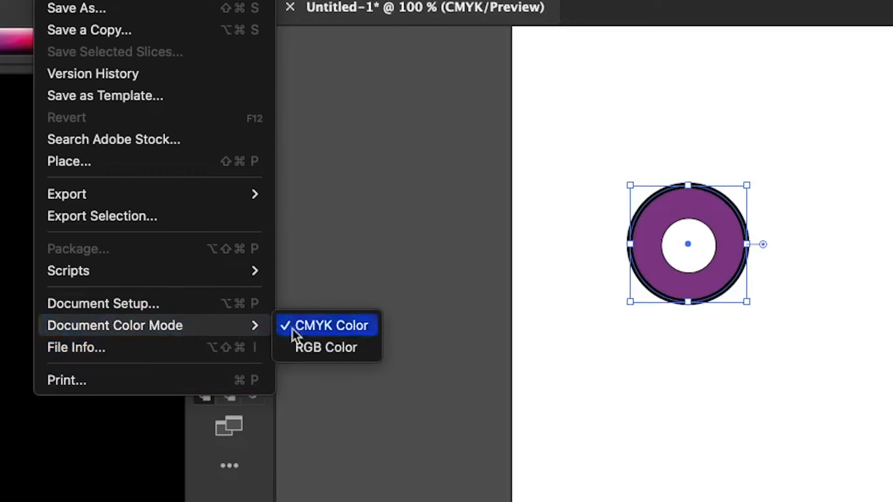
pyautogui.click(327, 348)
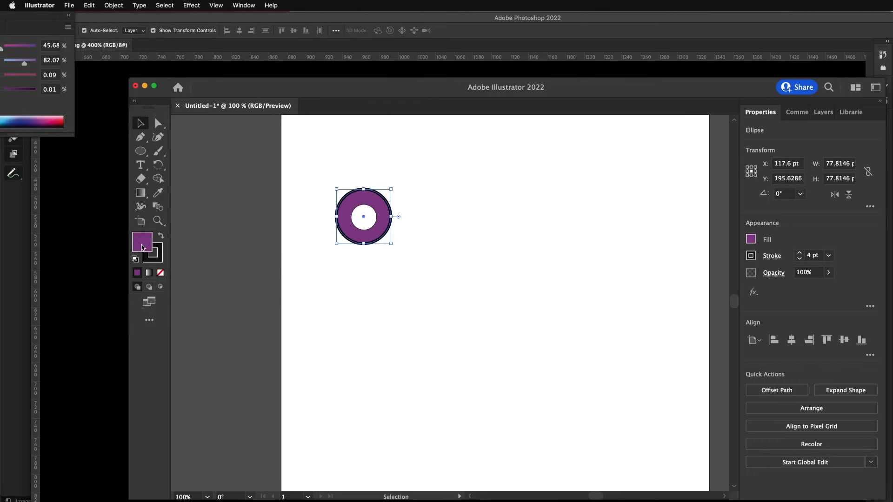
pyautogui.doubleClick(143, 247)
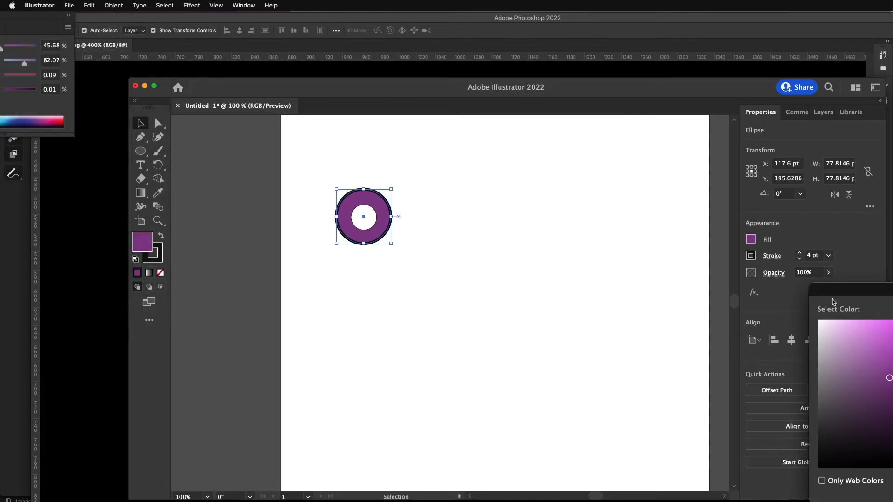
pyautogui.moveTo(833, 301); pyautogui.dragTo(467, 289)
pyautogui.write('df00ff')
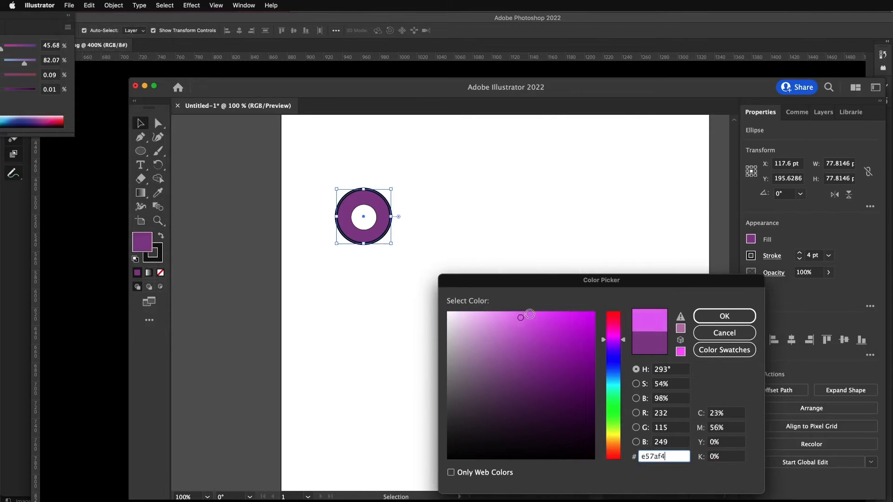
pyautogui.press('Return')
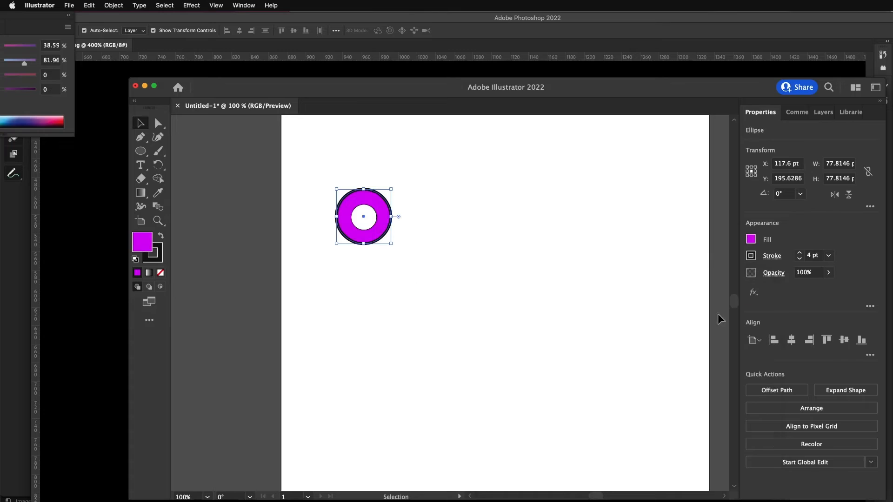
pyautogui.click(387, 285)
# - Fill the inner circle with black (000000) to form the pupil
pyautogui.click(365, 222)
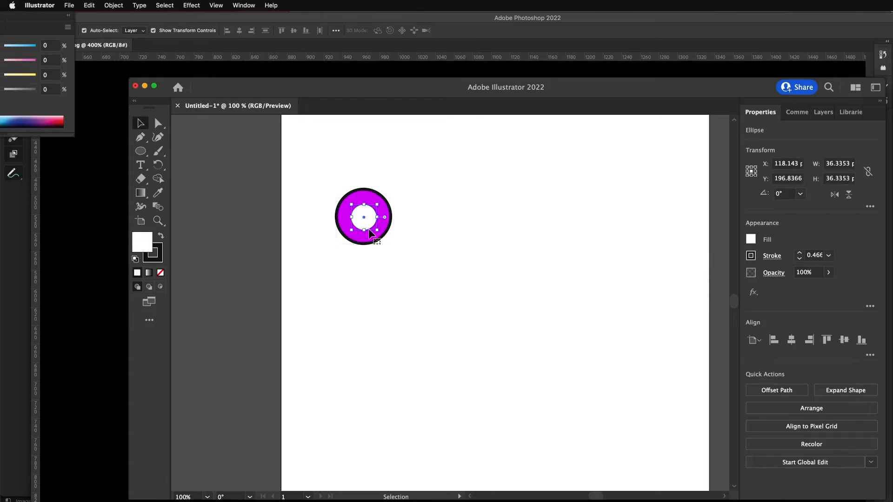
pyautogui.keyDown('alt'); pyautogui.scroll(4, 356, 228); pyautogui.keyUp('alt')
pyautogui.keyDown('alt'); pyautogui.scroll(-2, 356, 229); pyautogui.keyUp('alt')
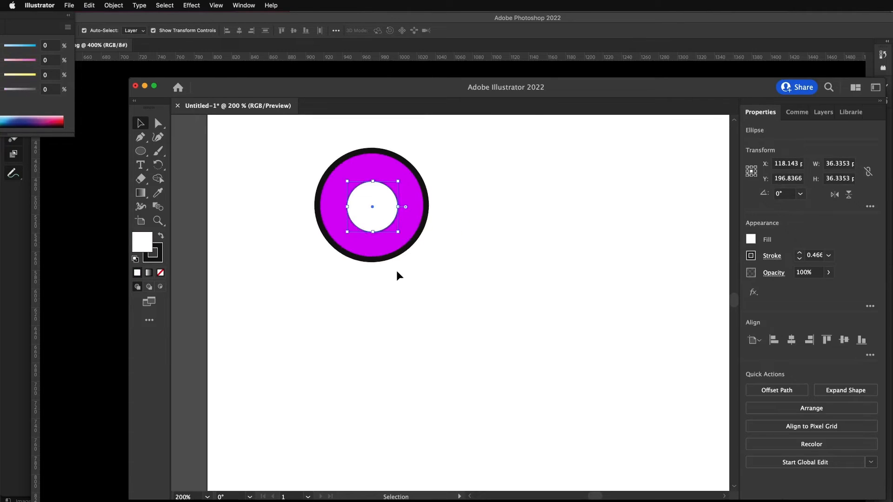
pyautogui.scroll(1, 397, 275)
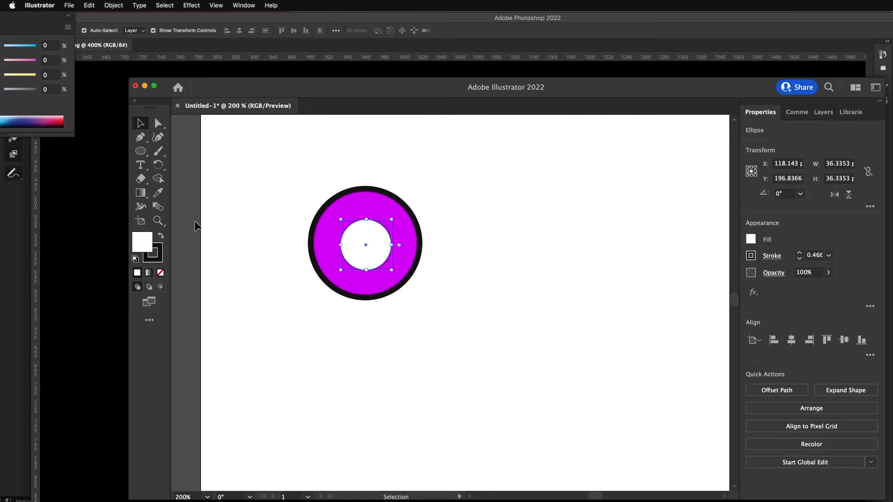
pyautogui.doubleClick(149, 244)
pyautogui.moveTo(540, 354); pyautogui.dragTo(598, 470)
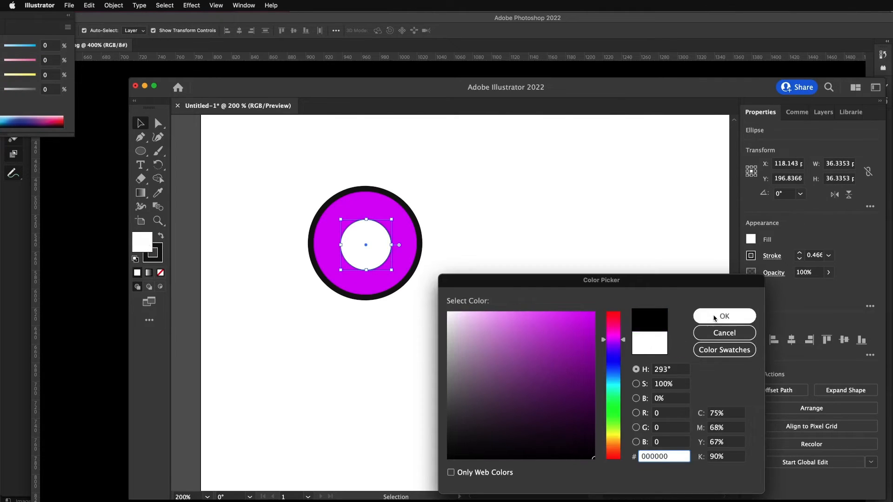
pyautogui.click(725, 316)
pyautogui.keyDown('alt'); pyautogui.scroll(3, 425, 293); pyautogui.keyUp('alt')
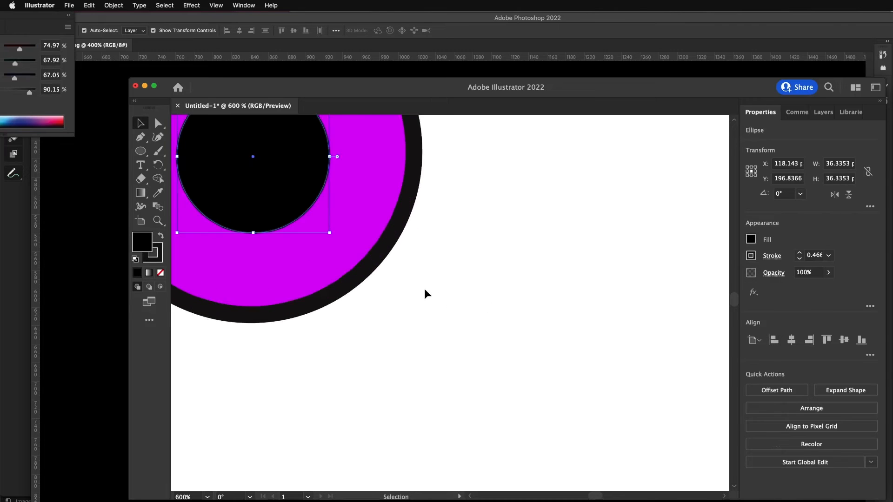
pyautogui.keyDown('alt'); pyautogui.scroll(-2, 425, 293); pyautogui.keyUp('alt')
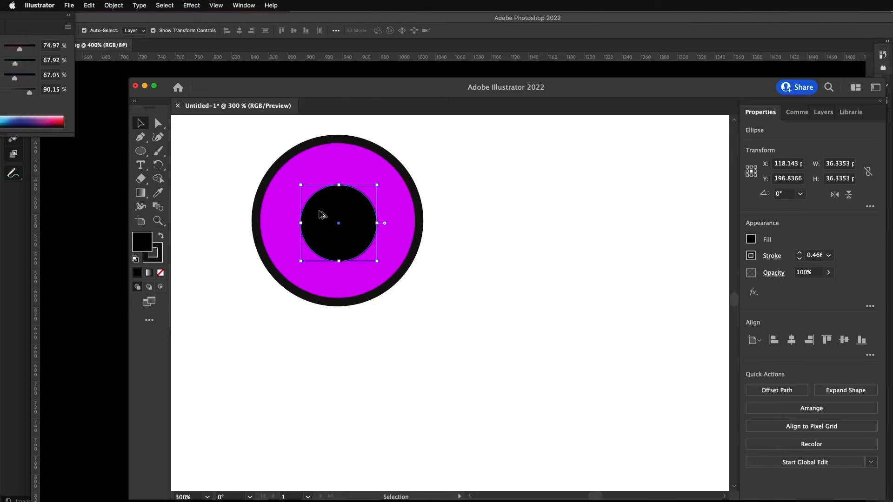
# - Make a small copy of the pupil circle, fill it with near-white pink and place it in the pupil's upper left as a highlight
pyautogui.keyDown('alt'); pyautogui.moveTo(335, 216); pyautogui.dragTo(506, 274); pyautogui.keyUp('alt')
pyautogui.keyDown('shift'); pyautogui.moveTo(548, 320); pyautogui.dragTo(330, 217); pyautogui.keyUp('shift')
pyautogui.doubleClick(143, 245)
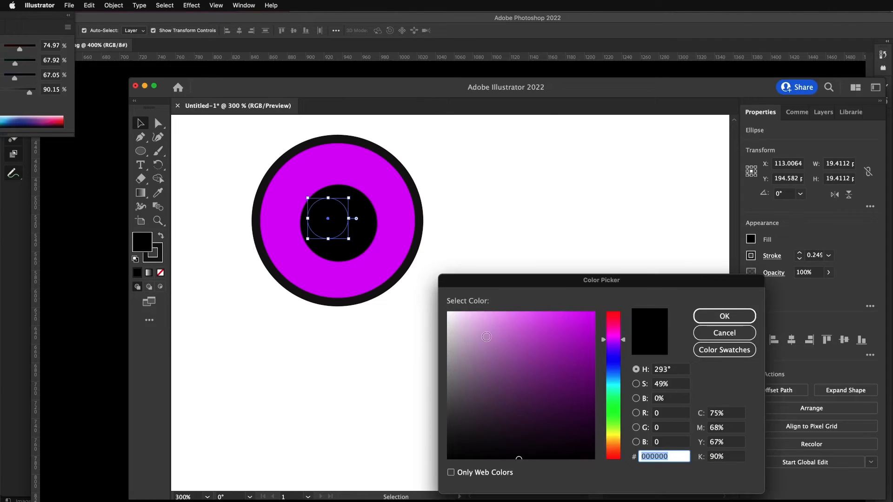
pyautogui.moveTo(487, 337); pyautogui.dragTo(455, 316)
pyautogui.click(703, 317)
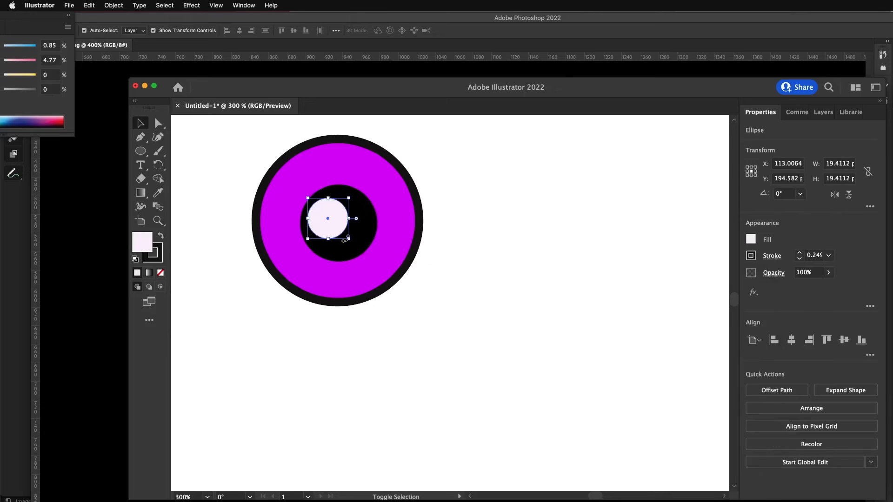
pyautogui.keyDown('shift'); pyautogui.moveTo(347, 240); pyautogui.dragTo(329, 223); pyautogui.keyUp('shift')
pyautogui.click(417, 294)
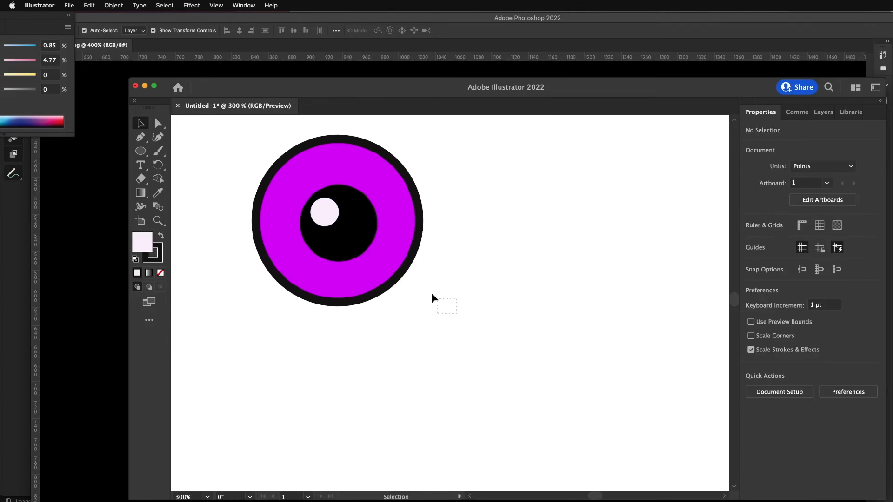
# - Copy the complete eye artwork and paste it into critterfurt.png in Photoshop as a Smart Object
pyautogui.moveTo(432, 298); pyautogui.dragTo(228, 137)
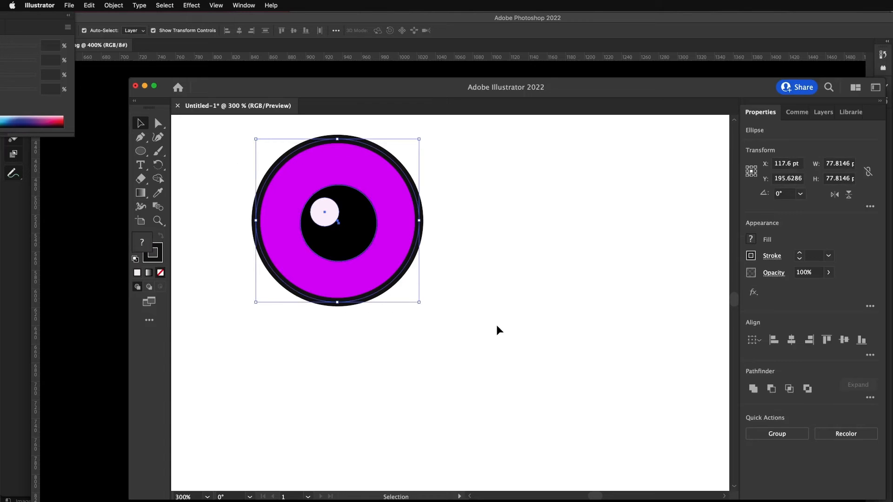
pyautogui.press('super+c')
pyautogui.click(100, 213)
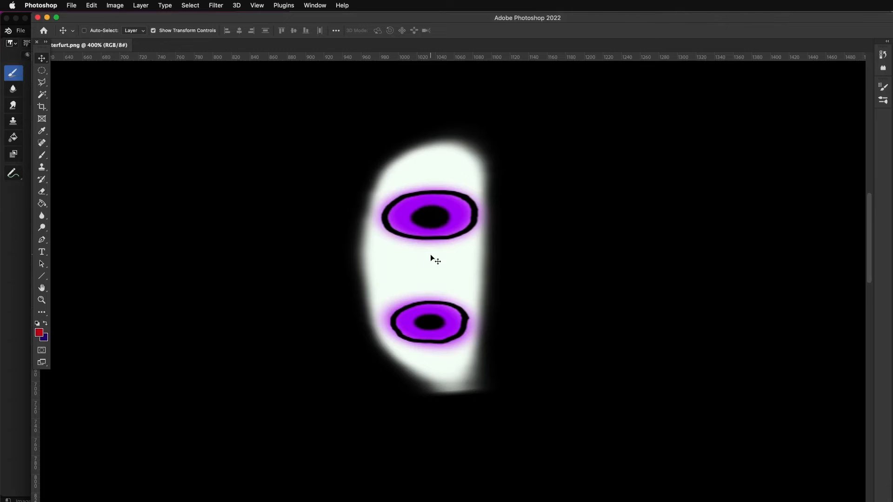
pyautogui.press('super+v')
pyautogui.click(421, 239)
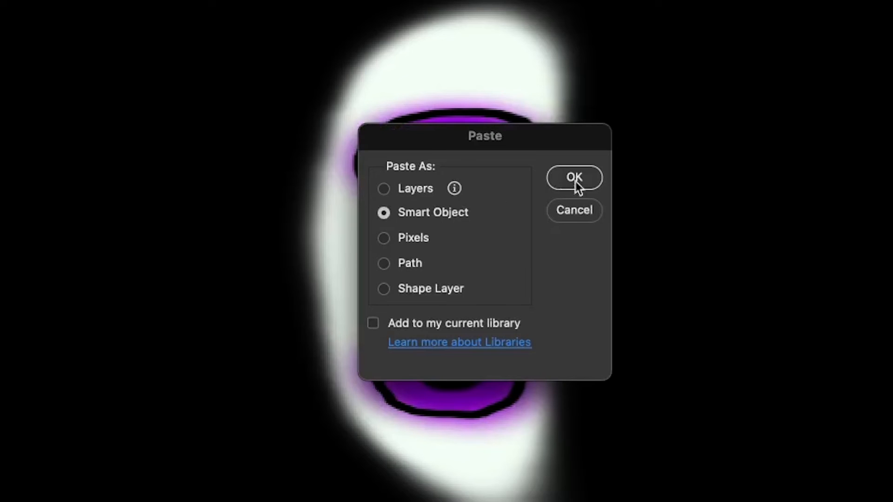
pyautogui.click(578, 183)
# - Place the pasted eye over the upper painted eye, rotate it about 90° and stretch it into a wide oval covering the old one
pyautogui.moveTo(463, 286); pyautogui.dragTo(528, 261)
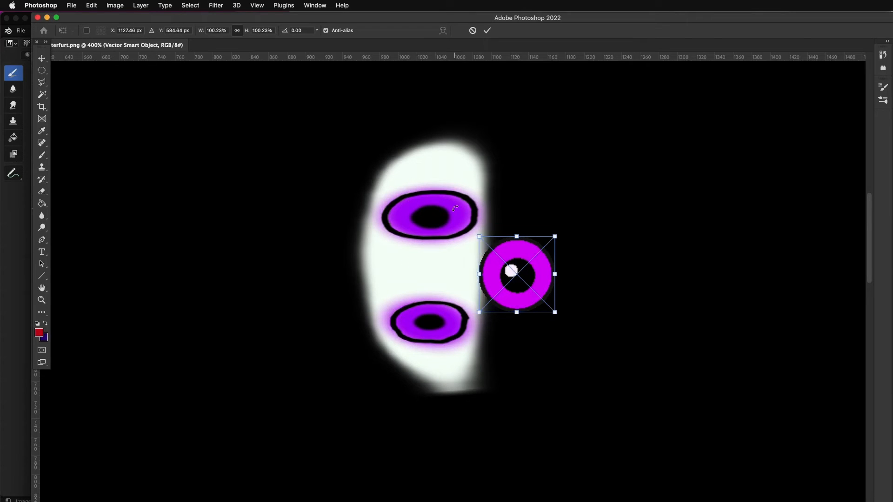
pyautogui.moveTo(511, 264); pyautogui.dragTo(414, 241)
pyautogui.moveTo(464, 212); pyautogui.dragTo(420, 240)
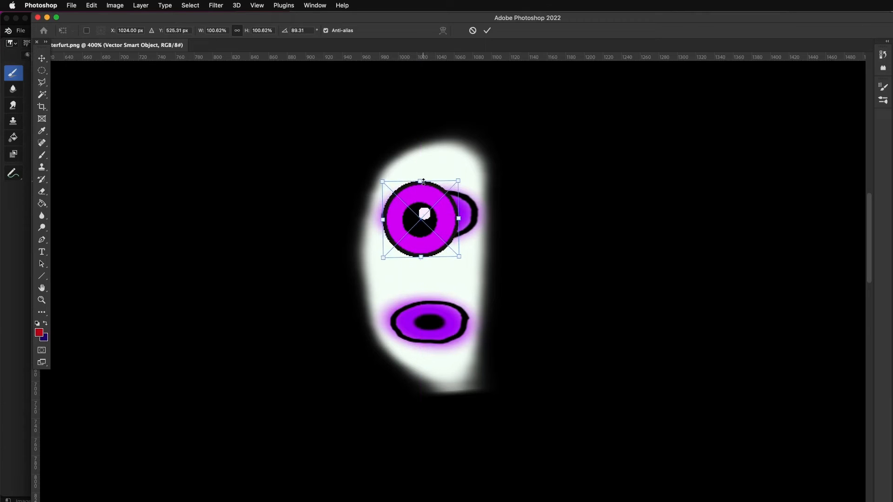
pyautogui.moveTo(421, 182); pyautogui.dragTo(481, 215)
pyautogui.press('Return')
# - Duplicate the oval eye over the lower painted eye, flip the copy vertically and resize it slightly smaller to cover the old one
pyautogui.keyDown('alt'); pyautogui.moveTo(426, 223); pyautogui.dragTo(426, 329); pyautogui.keyUp('alt')
pyautogui.moveTo(479, 353); pyautogui.dragTo(423, 377)
pyautogui.moveTo(437, 371); pyautogui.dragTo(432, 337)
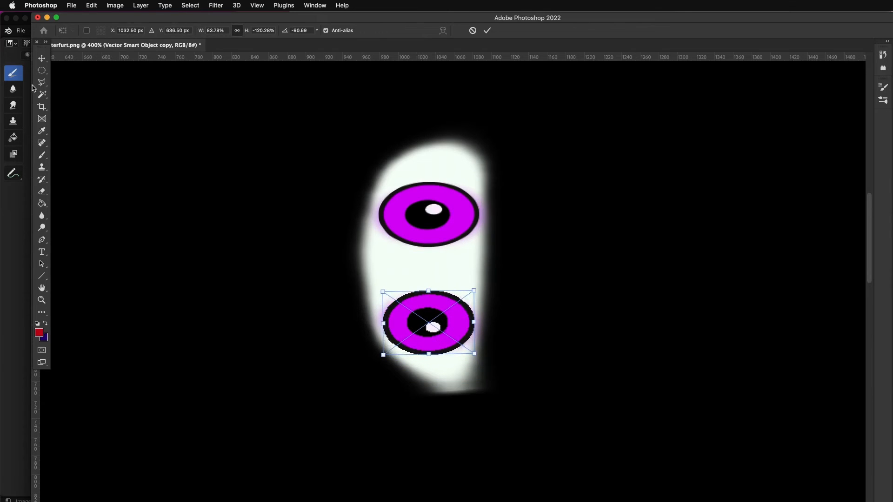
pyautogui.click(42, 58)
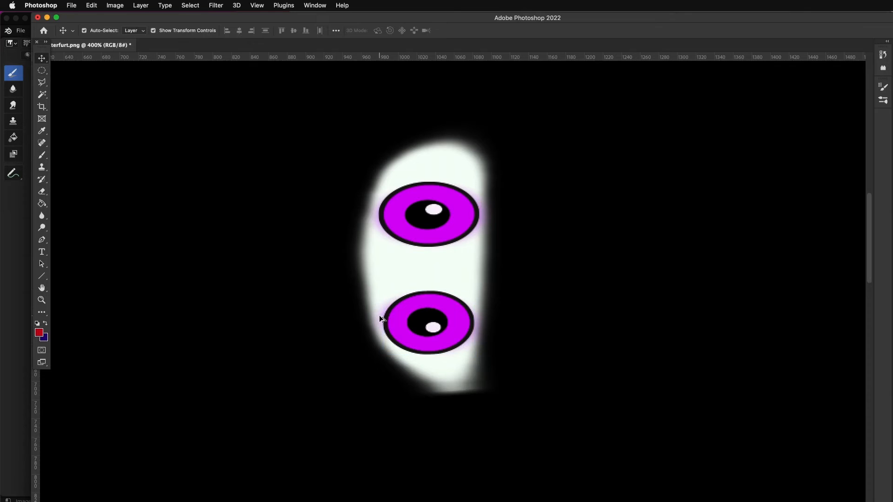
pyautogui.keyDown('alt'); pyautogui.scroll(-8, 380, 318); pyautogui.keyUp('alt')
pyautogui.keyDown('alt'); pyautogui.scroll(4, 380, 319); pyautogui.keyUp('alt')
pyautogui.keyDown('alt'); pyautogui.scroll(2, 380, 319); pyautogui.keyUp('alt')
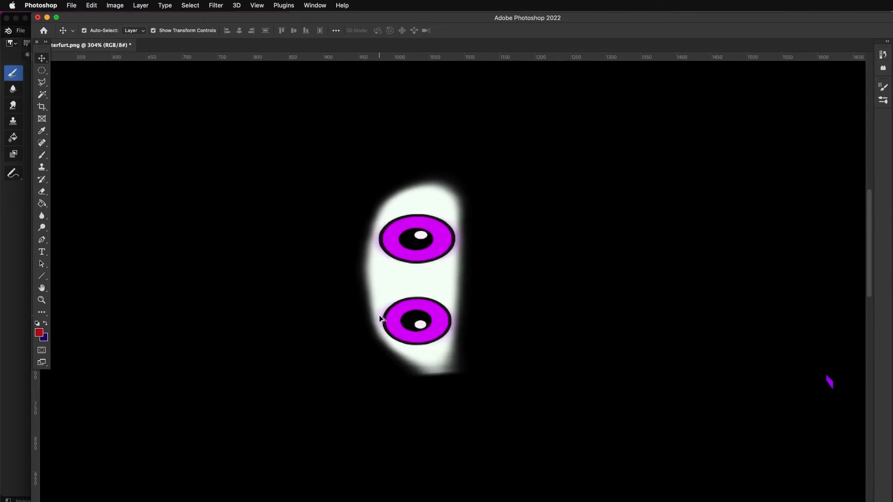
pyautogui.moveTo(417, 247)
pyautogui.mouseDown()
pyautogui.moveTo(521, 250)
pyautogui.moveTo(417, 251)
pyautogui.mouseUp()
pyautogui.click(135, 102)
# - Export the 2048 x 2048 px texture with Save for Web as a PNG-24 named critterfur2.png
pyautogui.click(69, 5)
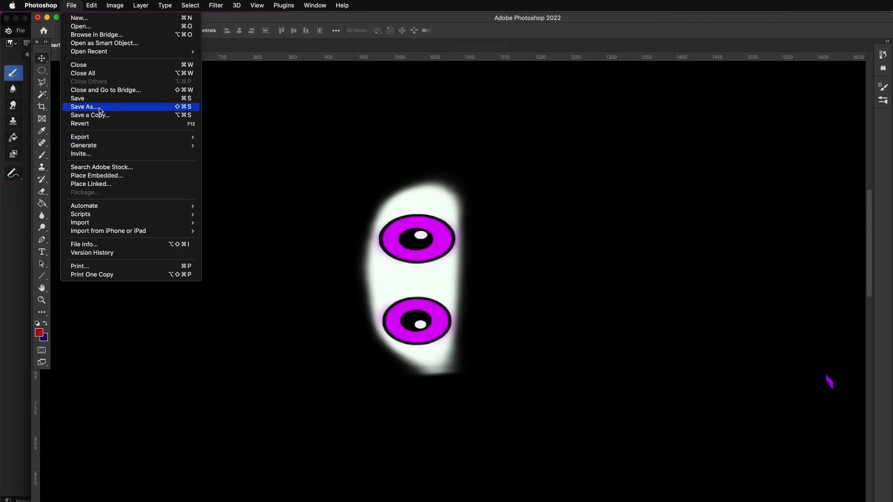
pyautogui.moveTo(140, 137)
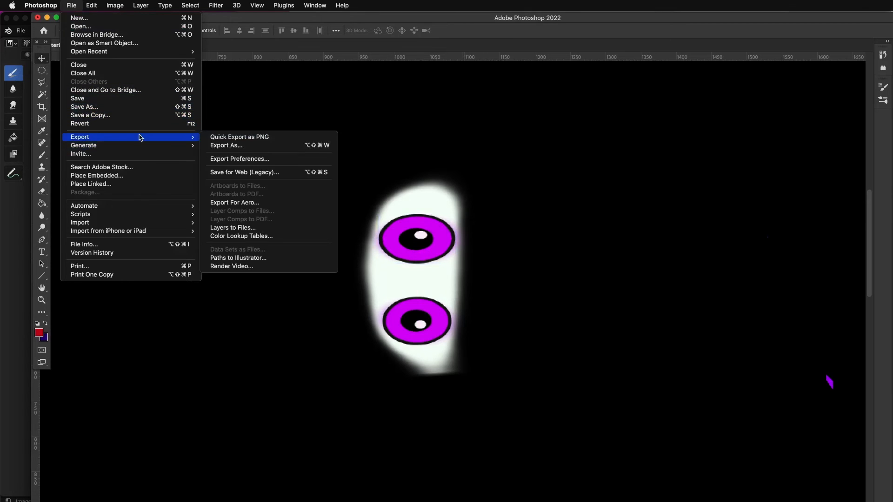
pyautogui.click(248, 173)
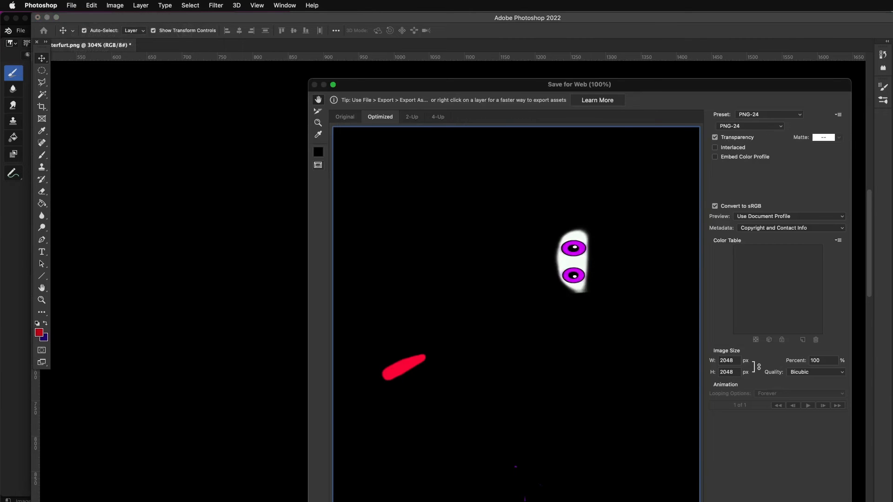
pyautogui.press('Return')
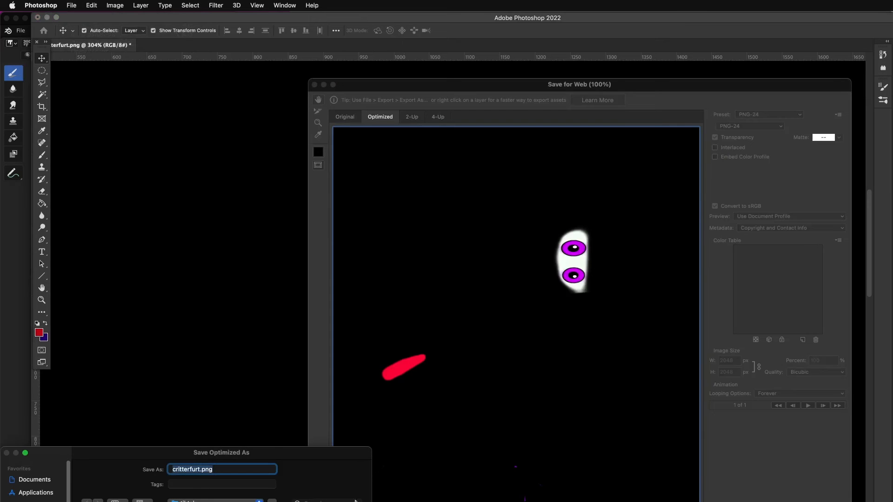
pyautogui.press('Return')
# - Switch to Blender and open critterfur2.png from the tiktok folder in the image editor
pyautogui.click(9, 204)
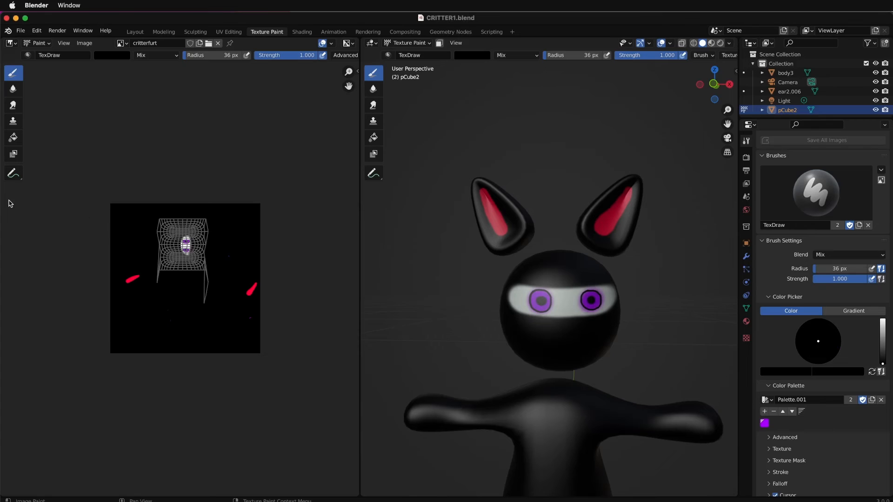
pyautogui.scroll(3, 548, 305)
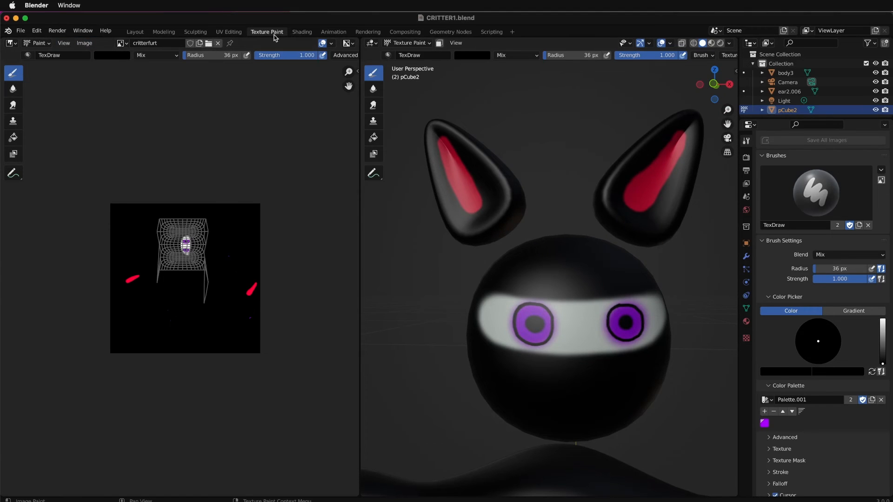
pyautogui.click(85, 43)
pyautogui.click(95, 63)
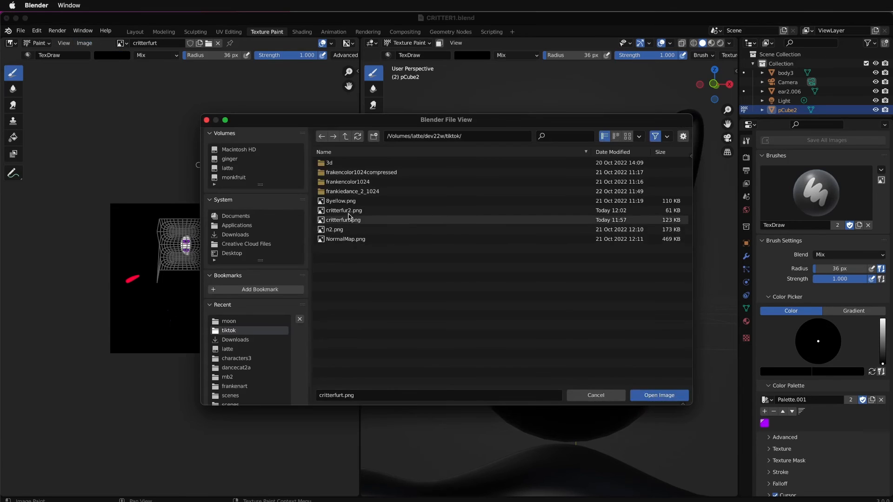
pyautogui.doubleClick(347, 212)
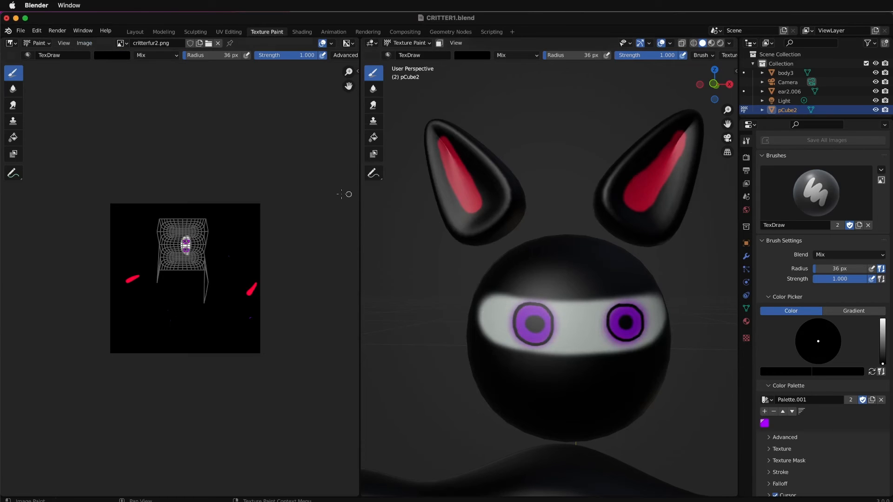
pyautogui.scroll(6, 200, 233)
pyautogui.scroll(4, 212, 168)
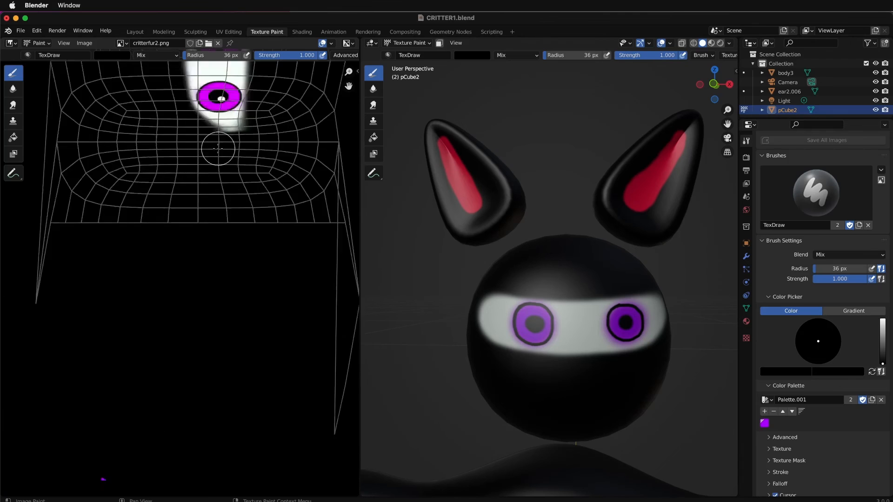
pyautogui.scroll(-2, 238, 119)
pyautogui.scroll(-1, 238, 116)
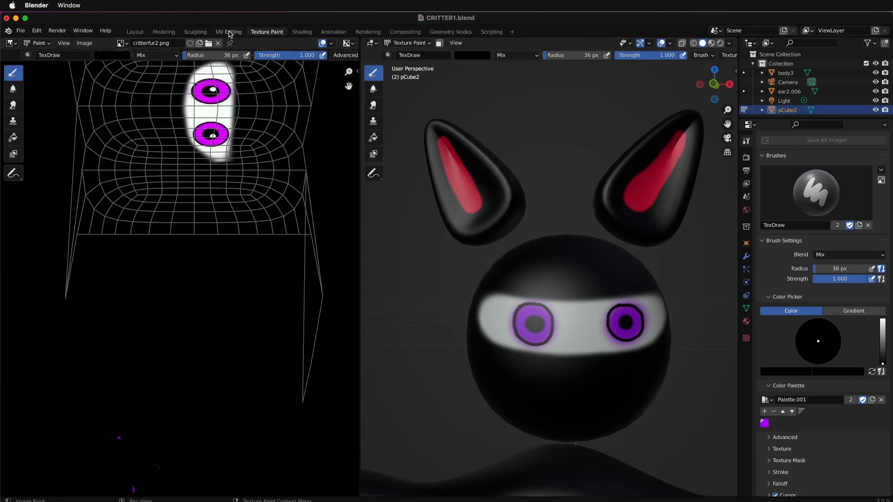
# - Turn on material preview shading and assign critterfur2.png as the Base Color image of the head's blinn1 material
pyautogui.click(135, 32)
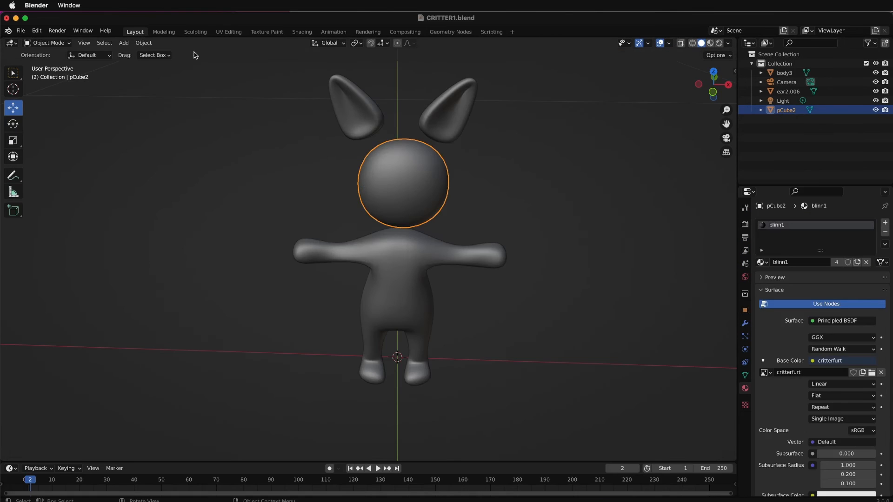
pyautogui.click(266, 32)
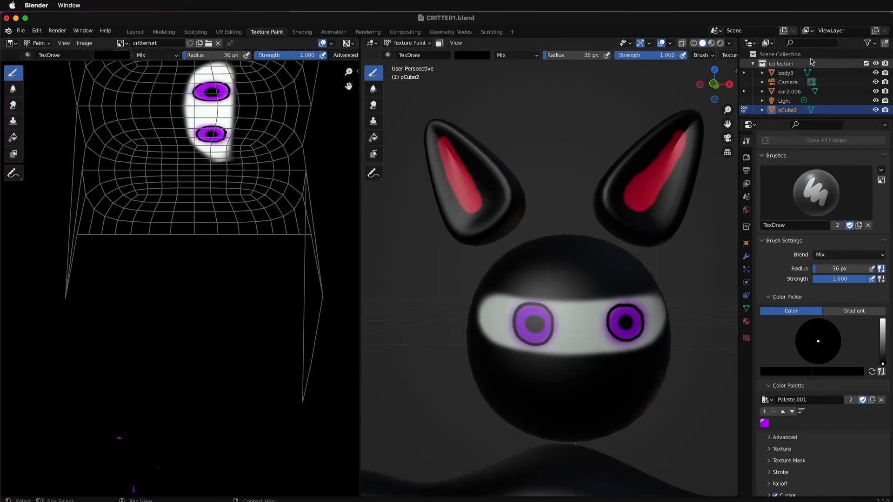
pyautogui.click(694, 43)
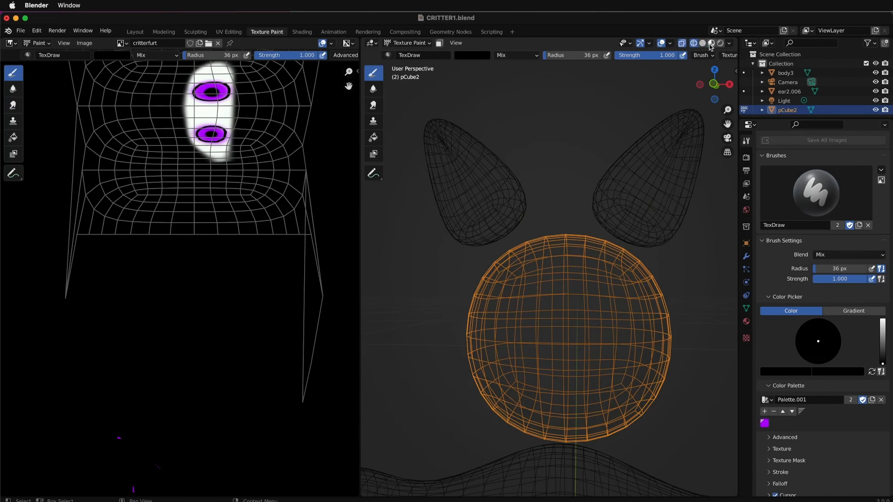
pyautogui.click(711, 44)
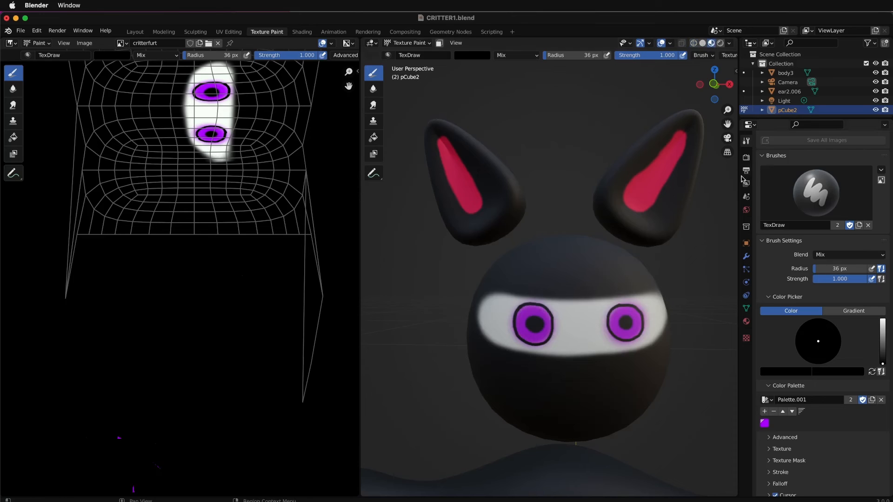
pyautogui.click(765, 373)
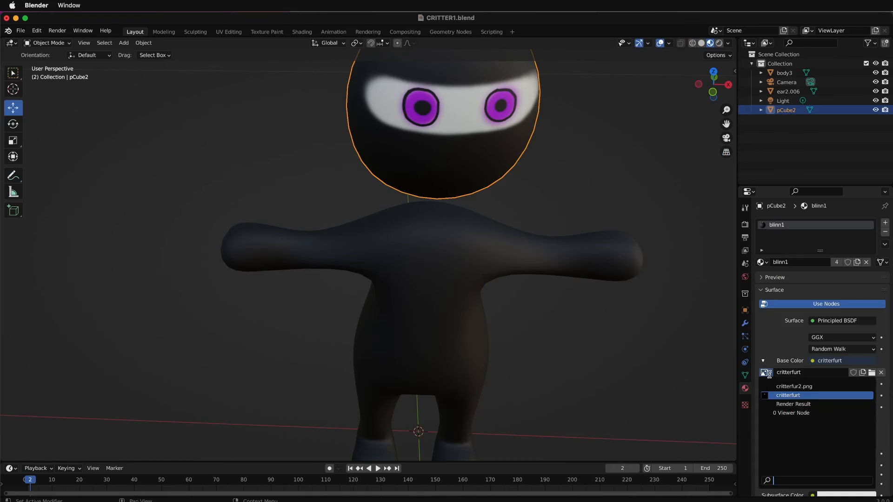
pyautogui.click(804, 387)
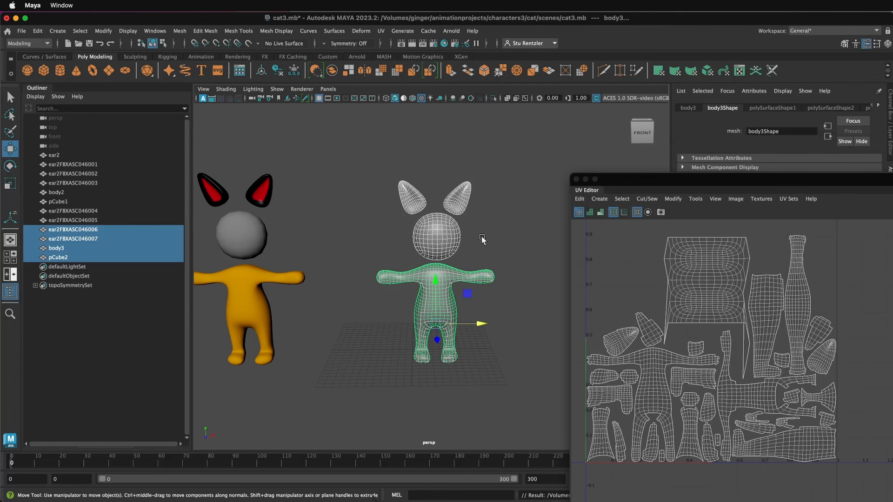
# - Switch from Maya to the critterfurt.png document in Photoshop
pyautogui.press('super+Tab')
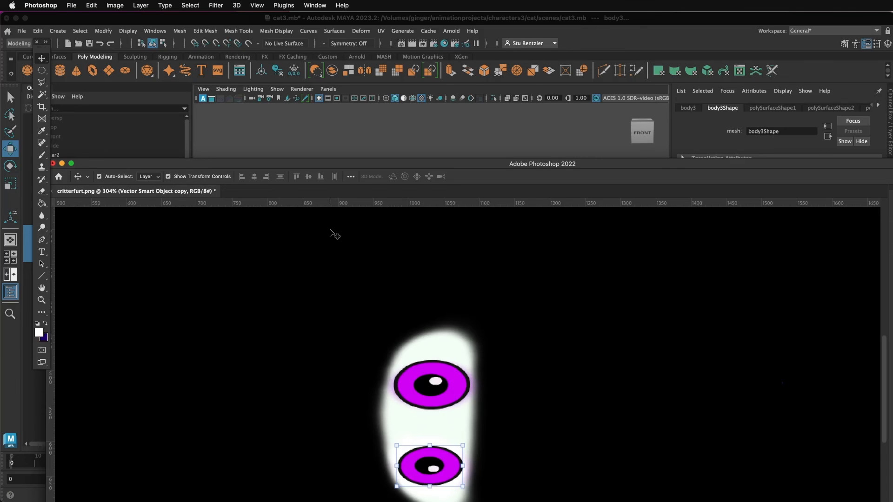
pyautogui.click(310, 145)
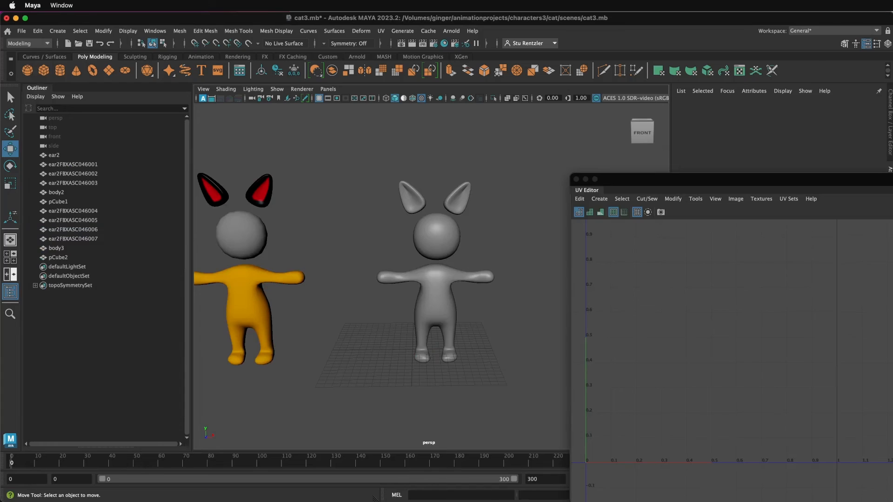
pyautogui.press('super+Tab')
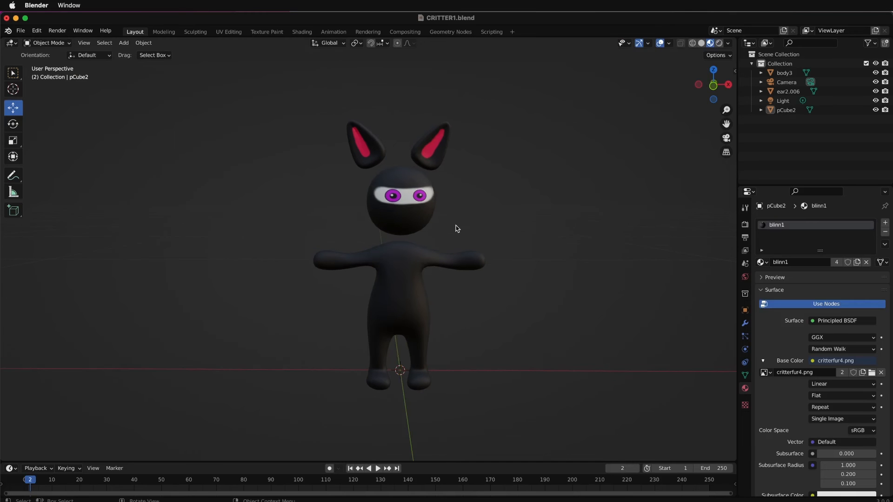
# - Examine the textured character's eyes and mask band in Blender from several angles and distances
pyautogui.moveTo(457, 230); pyautogui.dragTo(371, 212, button='middle')
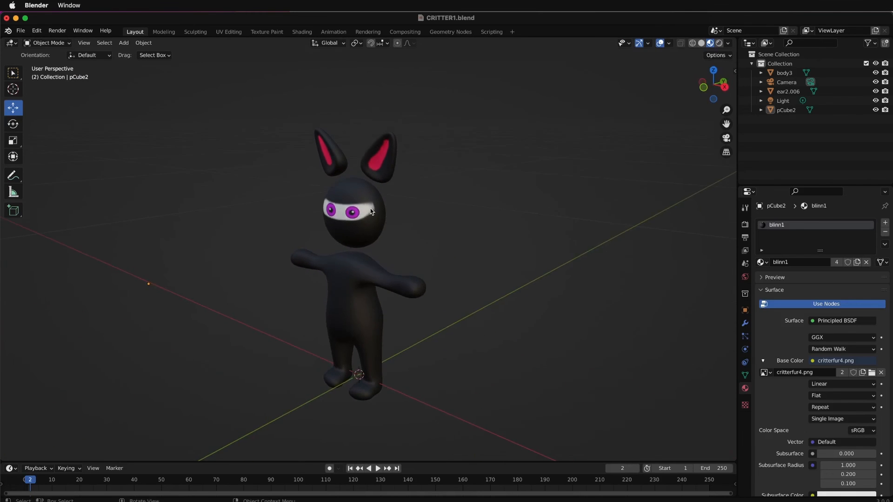
pyautogui.scroll(3, 372, 212)
pyautogui.click(378, 169)
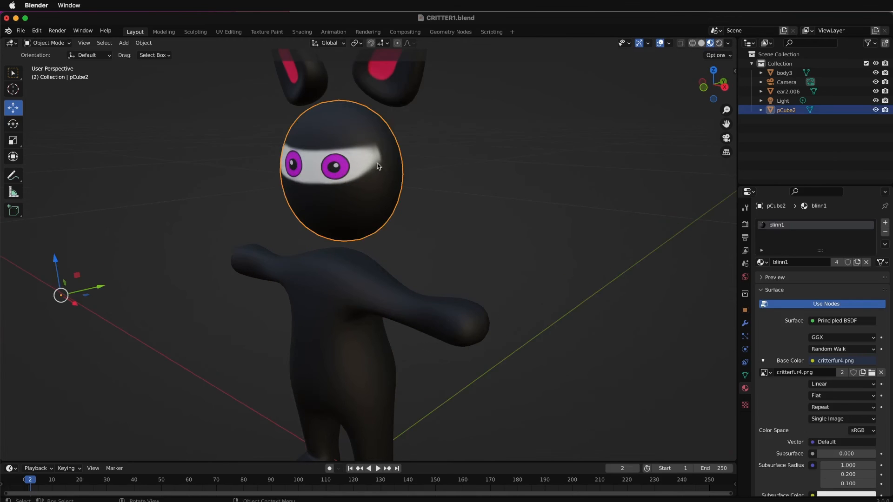
pyautogui.scroll(3, 374, 152)
pyautogui.scroll(-3, 369, 140)
pyautogui.moveTo(354, 171); pyautogui.dragTo(263, 98, button='middle')
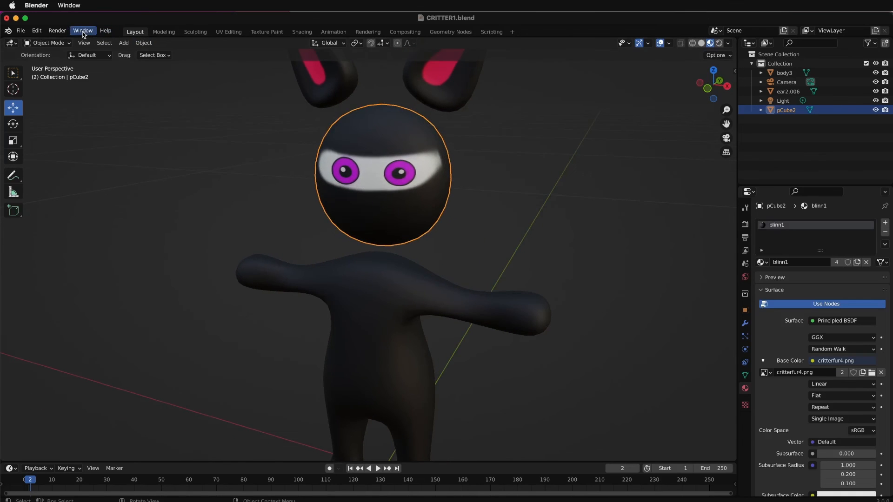
pyautogui.moveTo(379, 160); pyautogui.dragTo(388, 154, button='middle')
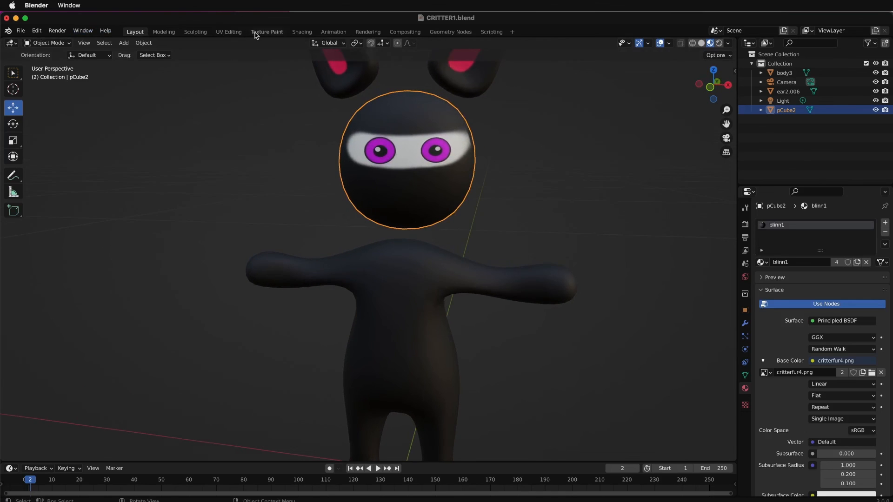
# - In the Texture Paint workspace, set the Draw brush color to white for painting on critterfur4.png
pyautogui.click(267, 31)
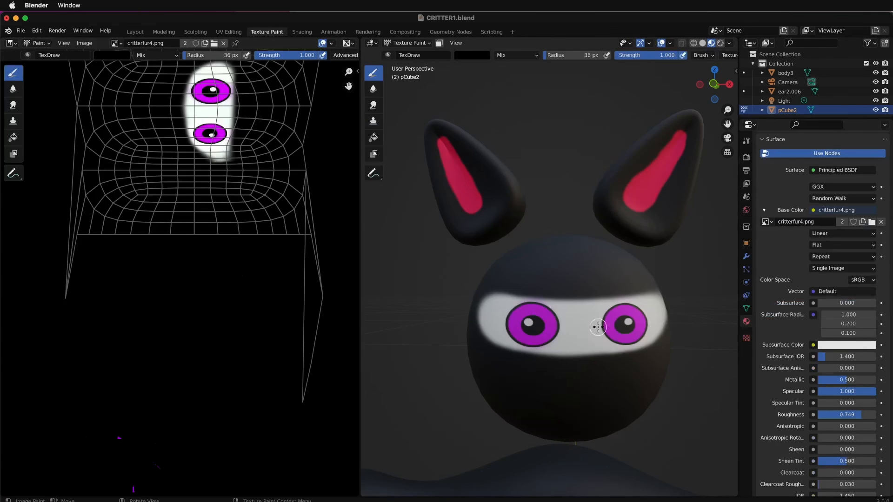
pyautogui.moveTo(631, 320); pyautogui.dragTo(603, 329, button='middle')
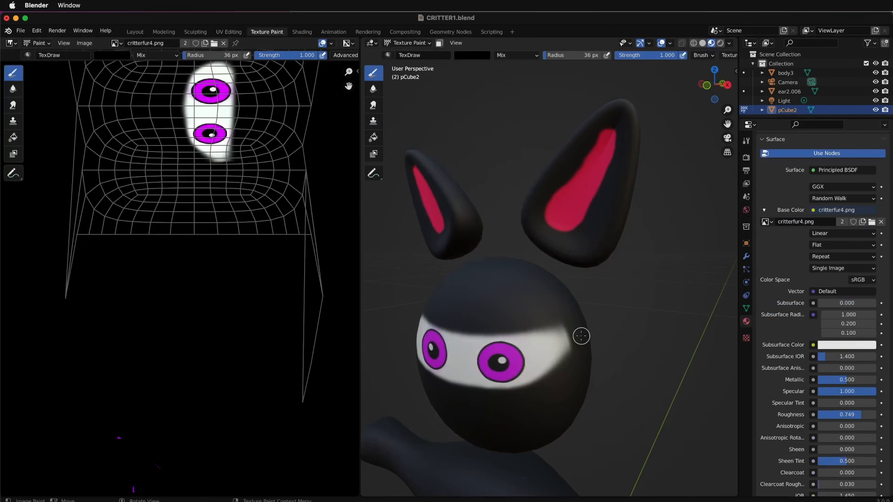
pyautogui.click(747, 256)
pyautogui.click(615, 194)
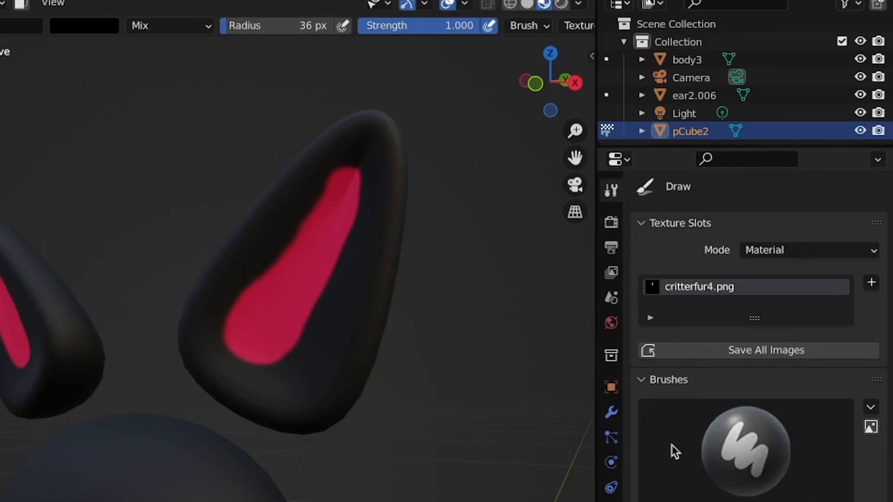
pyautogui.scroll(-4, 696, 146)
pyautogui.scroll(-3, 698, 153)
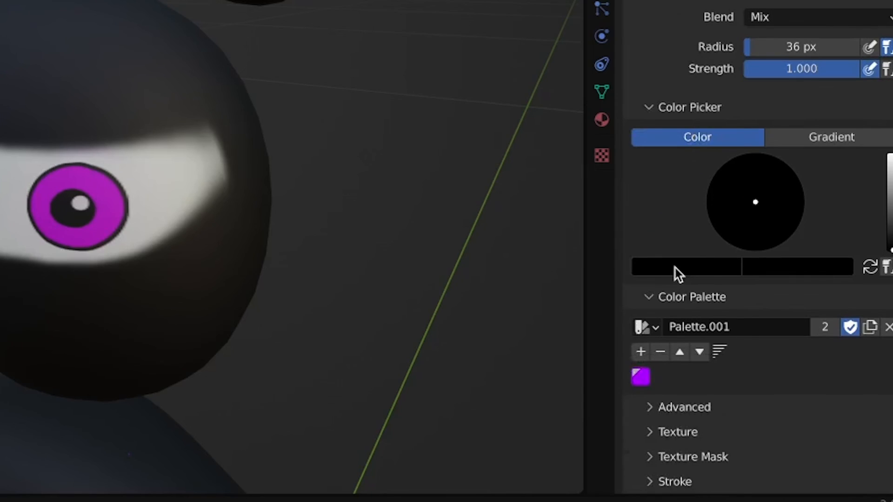
pyautogui.click(675, 270)
pyautogui.moveTo(722, 143); pyautogui.dragTo(725, 5)
# - Paint white over the mask band's blurred outer corner and along its upper edge toward the eye, extending and sharpening the band
pyautogui.moveTo(205, 147)
pyautogui.mouseDown()
pyautogui.moveTo(217, 159)
pyautogui.moveTo(182, 205)
pyautogui.moveTo(203, 186)
pyautogui.moveTo(211, 161)
pyautogui.moveTo(204, 140)
pyautogui.moveTo(176, 151)
pyautogui.moveTo(196, 192)
pyautogui.moveTo(155, 231)
pyautogui.mouseUp()
pyautogui.scroll(6, 172, 197)
pyautogui.scroll(-4, 190, 292)
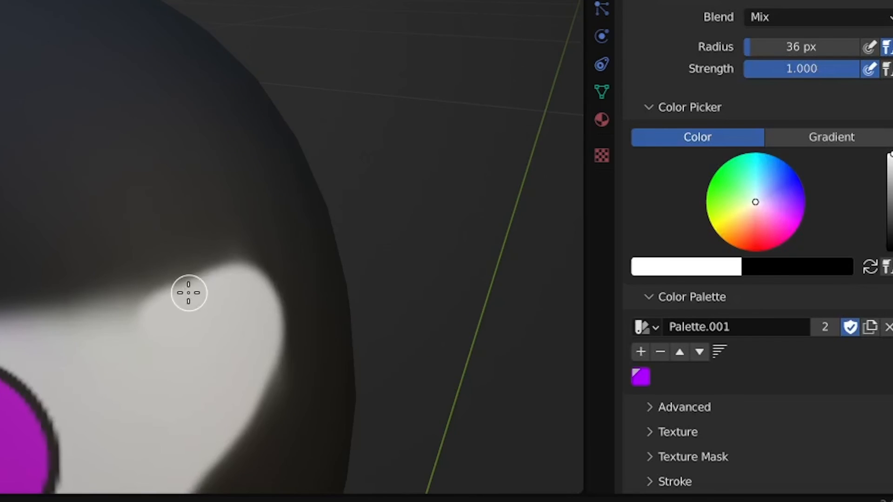
pyautogui.scroll(6, 225, 235)
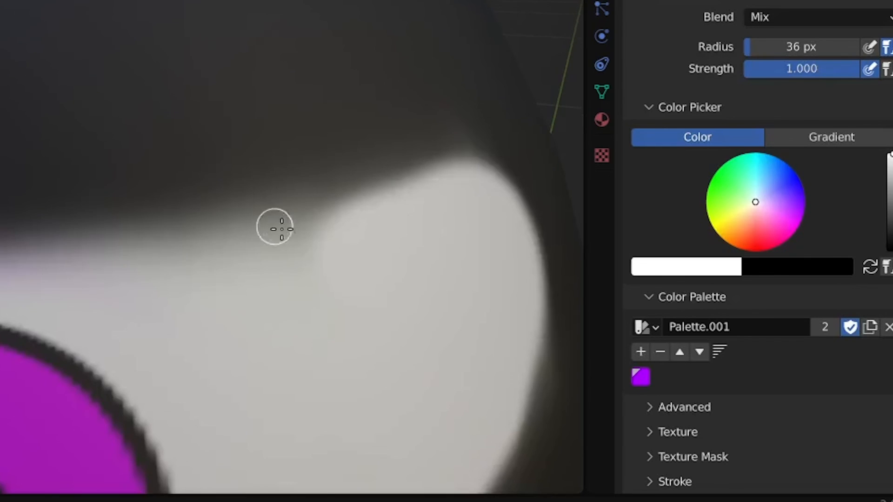
pyautogui.keyDown('shift'); pyautogui.moveTo(279, 265); pyautogui.dragTo(287, 210, button='middle'); pyautogui.keyUp('shift')
pyautogui.moveTo(497, 94)
pyautogui.mouseDown()
pyautogui.moveTo(253, 143)
pyautogui.moveTo(231, 155)
pyautogui.moveTo(349, 147)
pyautogui.moveTo(185, 178)
pyautogui.mouseUp()
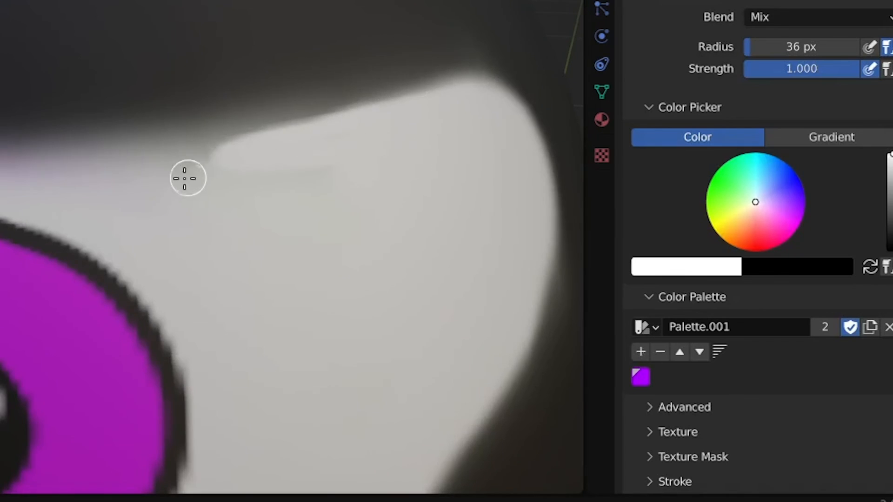
pyautogui.moveTo(285, 175)
pyautogui.mouseDown()
pyautogui.moveTo(172, 180)
pyautogui.moveTo(231, 159)
pyautogui.moveTo(177, 165)
pyautogui.mouseUp()
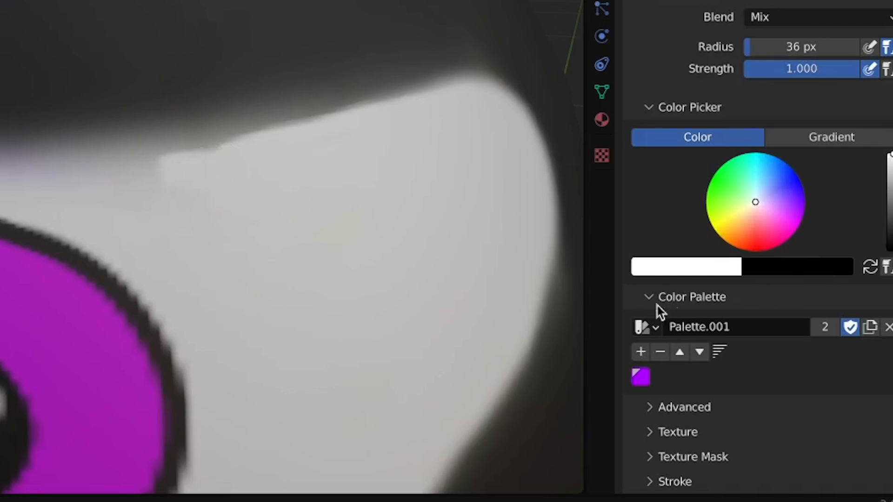
# - Add the white brush color to Palette.001, set the brush color to black and add that to the palette too
pyautogui.click(644, 352)
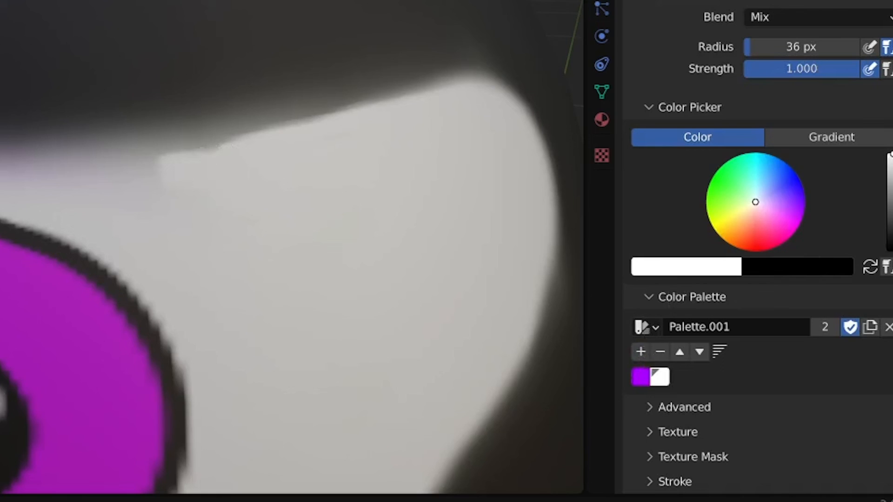
pyautogui.moveTo(892, 156); pyautogui.dragTo(892, 252)
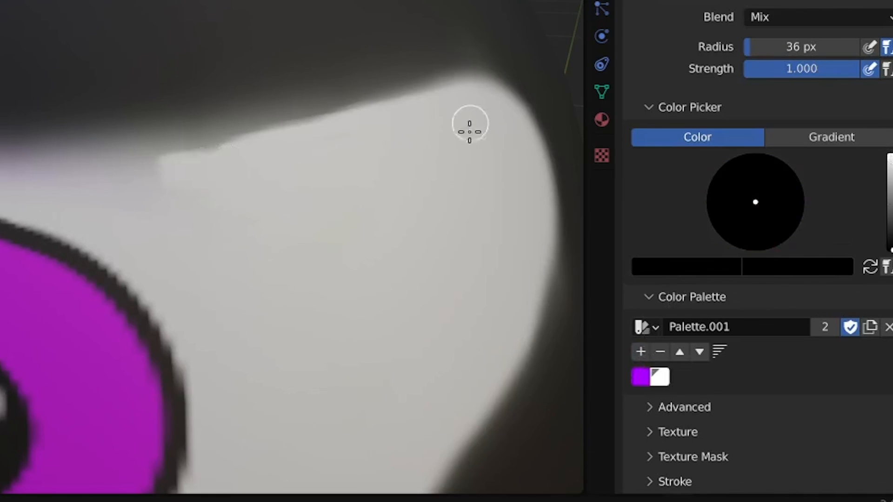
pyautogui.click(641, 352)
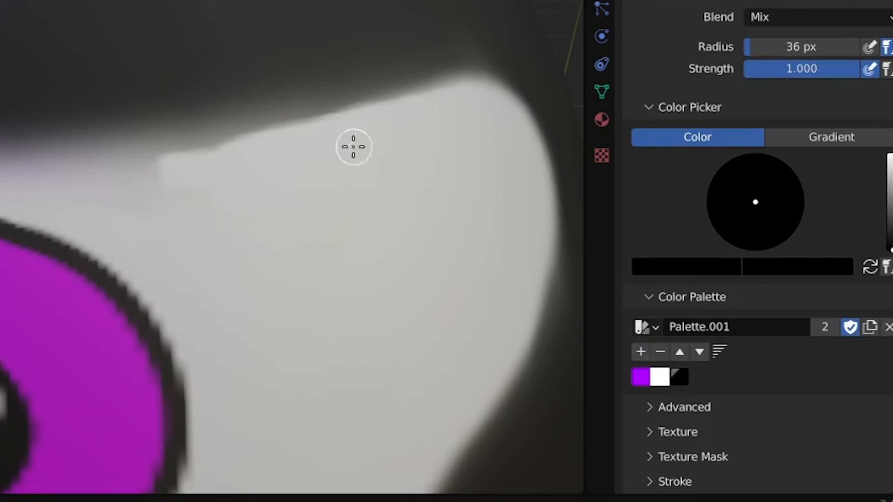
# - Paint black along the upper edge of the white mask band to sharpen it above the eyes, undoing the last stroke
pyautogui.moveTo(452, 102)
pyautogui.mouseDown()
pyautogui.moveTo(483, 74)
pyautogui.moveTo(361, 85)
pyautogui.moveTo(124, 139)
pyautogui.mouseUp()
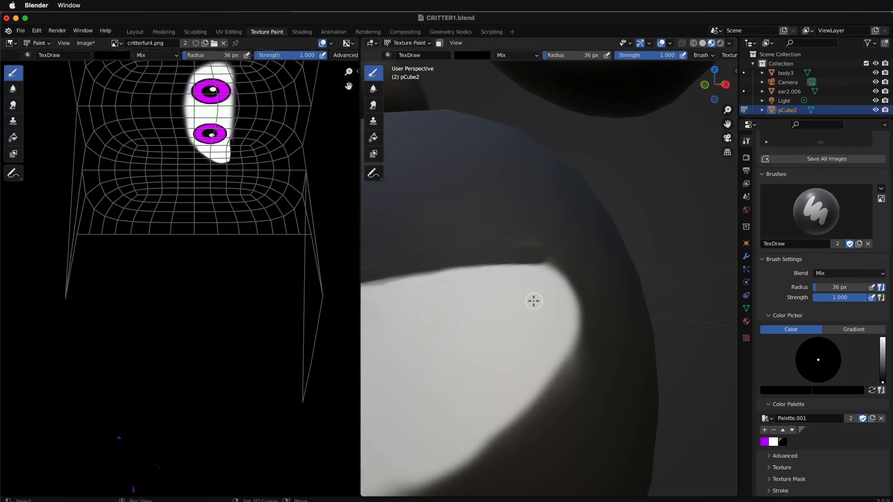
pyautogui.moveTo(539, 257)
pyautogui.mouseDown()
pyautogui.moveTo(560, 273)
pyautogui.moveTo(571, 308)
pyautogui.moveTo(550, 389)
pyautogui.moveTo(572, 353)
pyautogui.moveTo(576, 289)
pyautogui.moveTo(565, 267)
pyautogui.moveTo(509, 238)
pyautogui.moveTo(488, 243)
pyautogui.mouseUp()
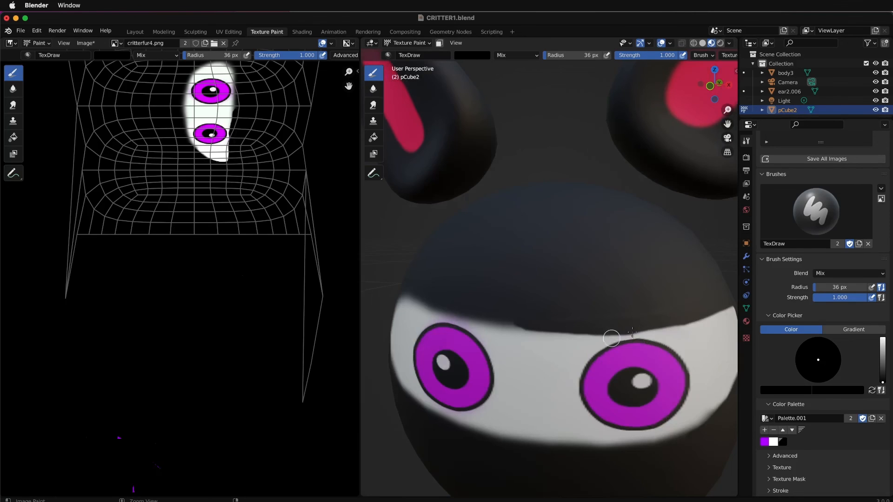
pyautogui.hotkey('ctrl', 'z')
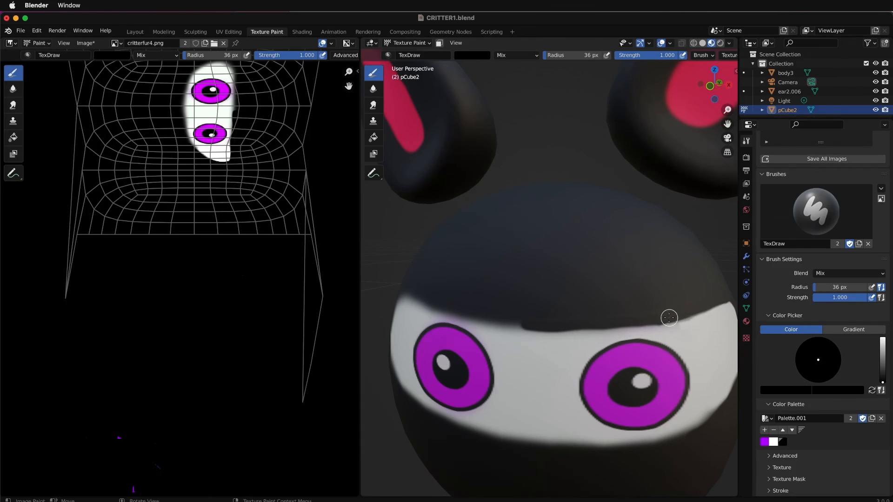